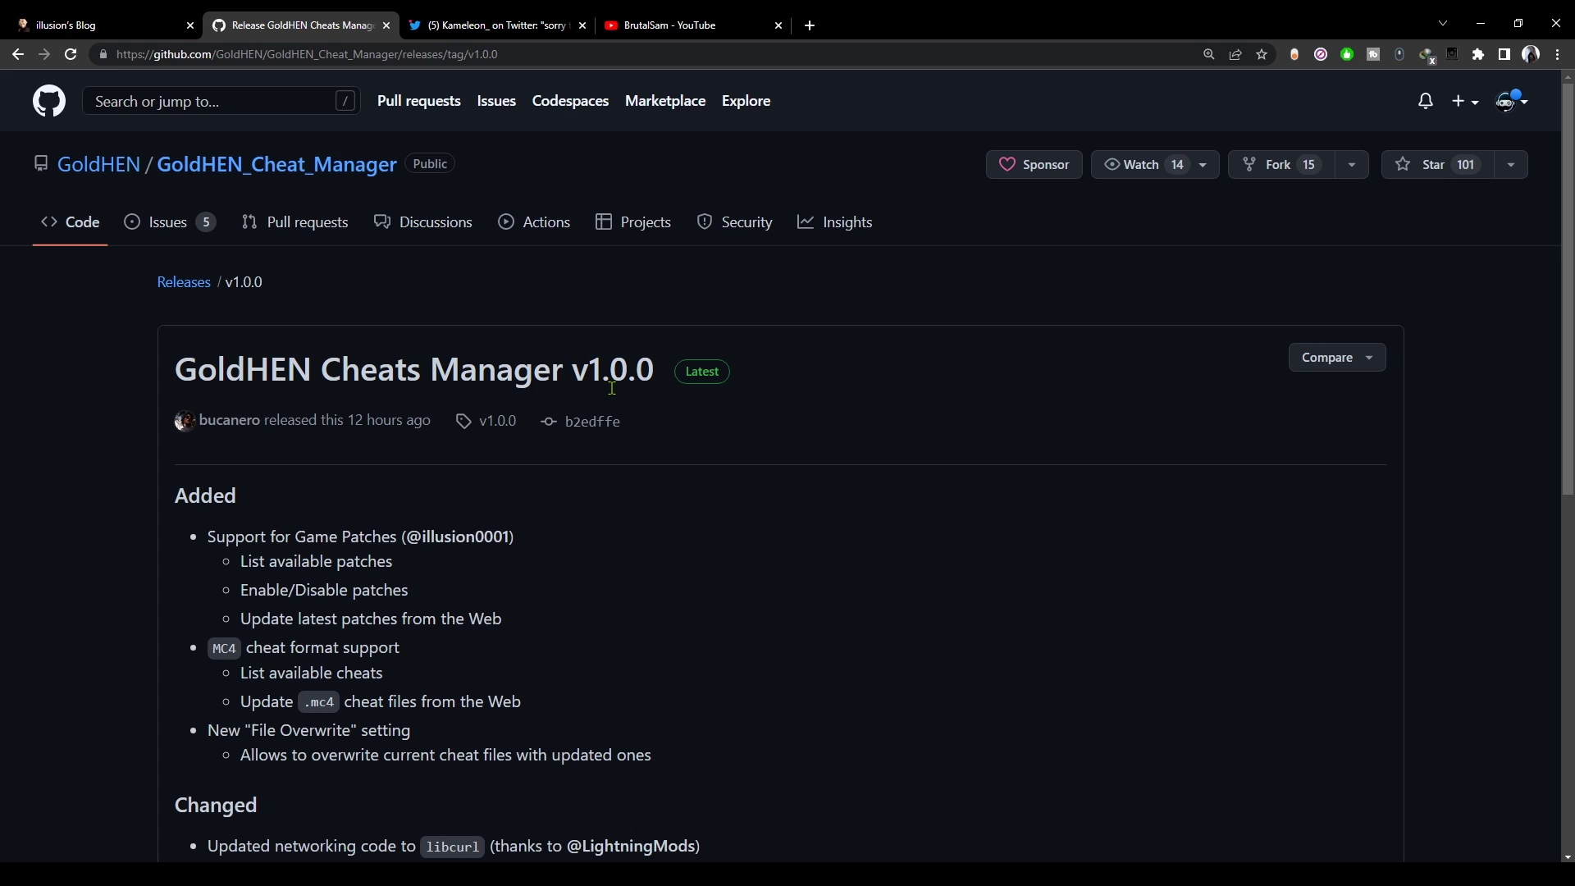
Step: View illusion's Blog and the BrutalSam YouTube page in the browser
click(82, 25)
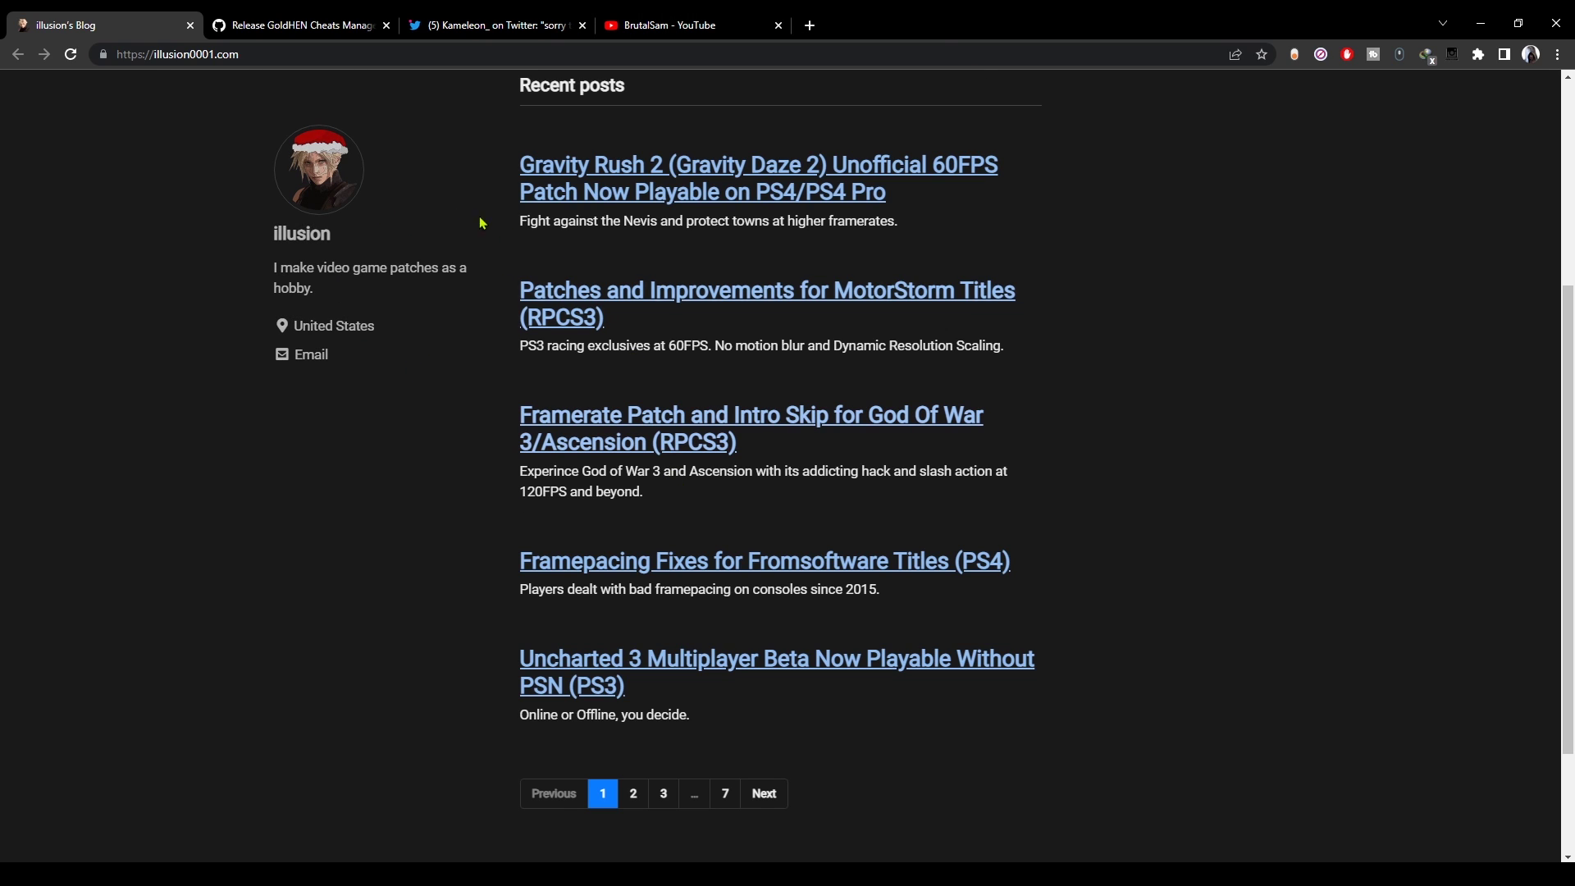
click(690, 24)
mouse_move(584, 351)
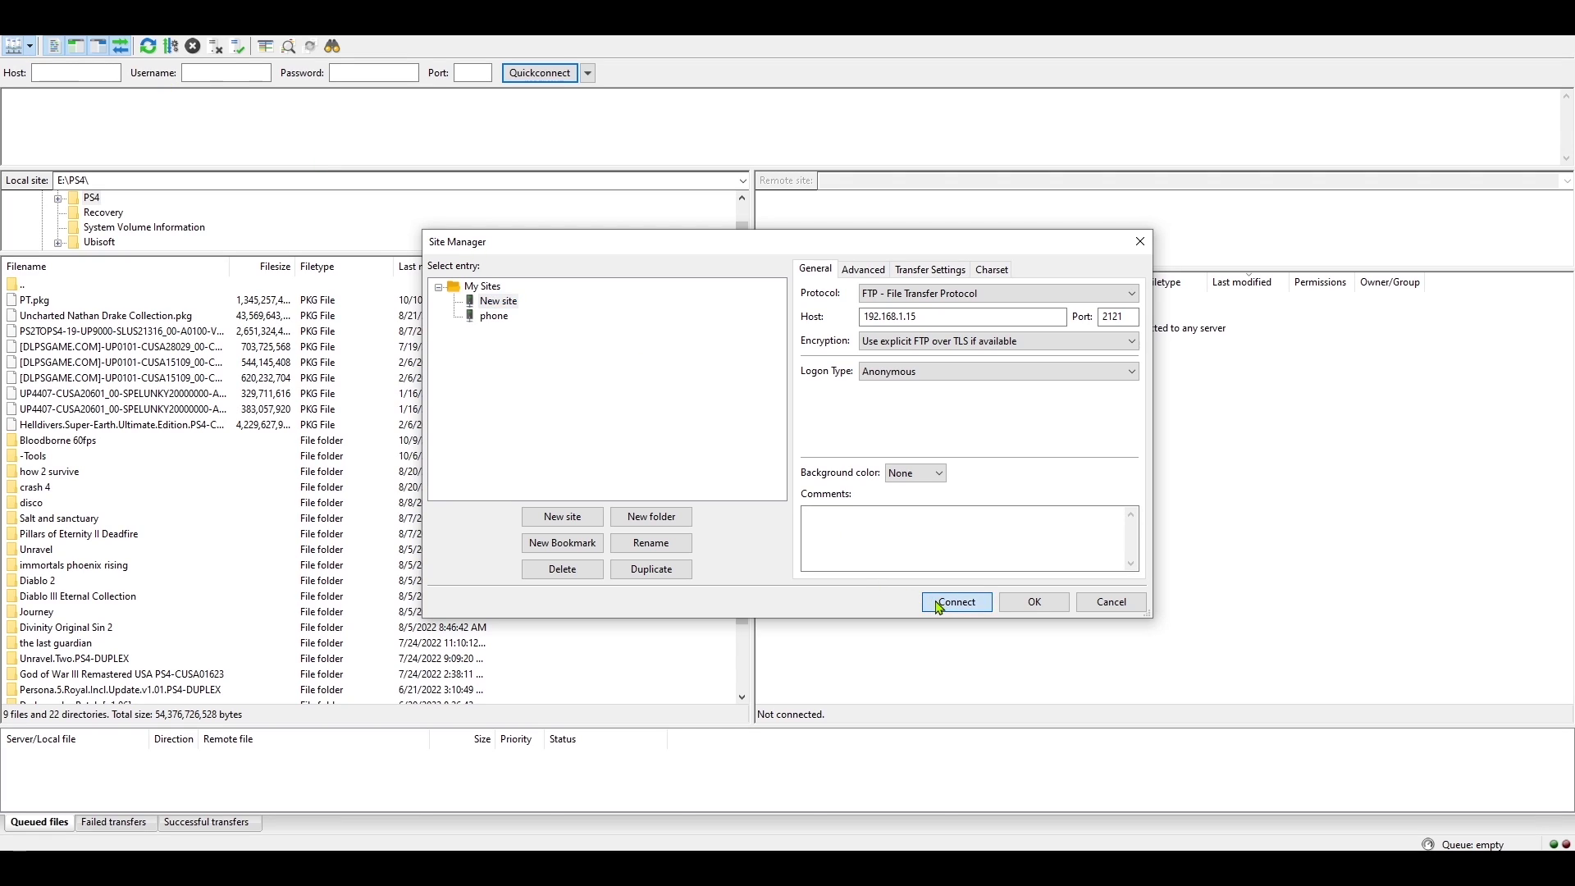
Step: Connect to the saved FTP site "New site" and open the remote folder /data/GoldHEN
click(935, 604)
click(810, 491)
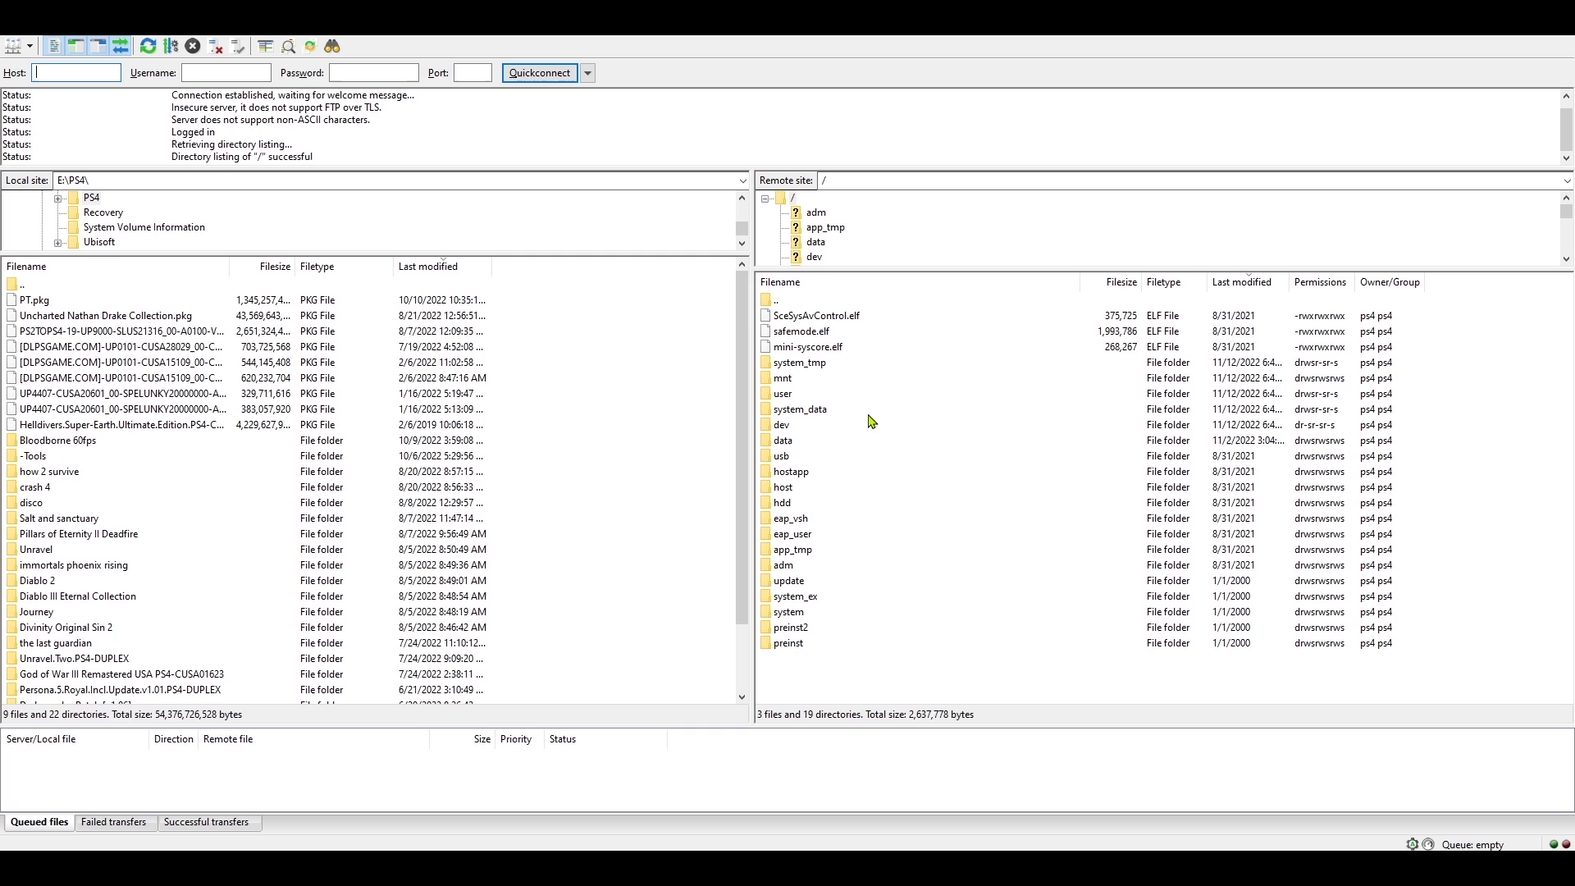
click(815, 444)
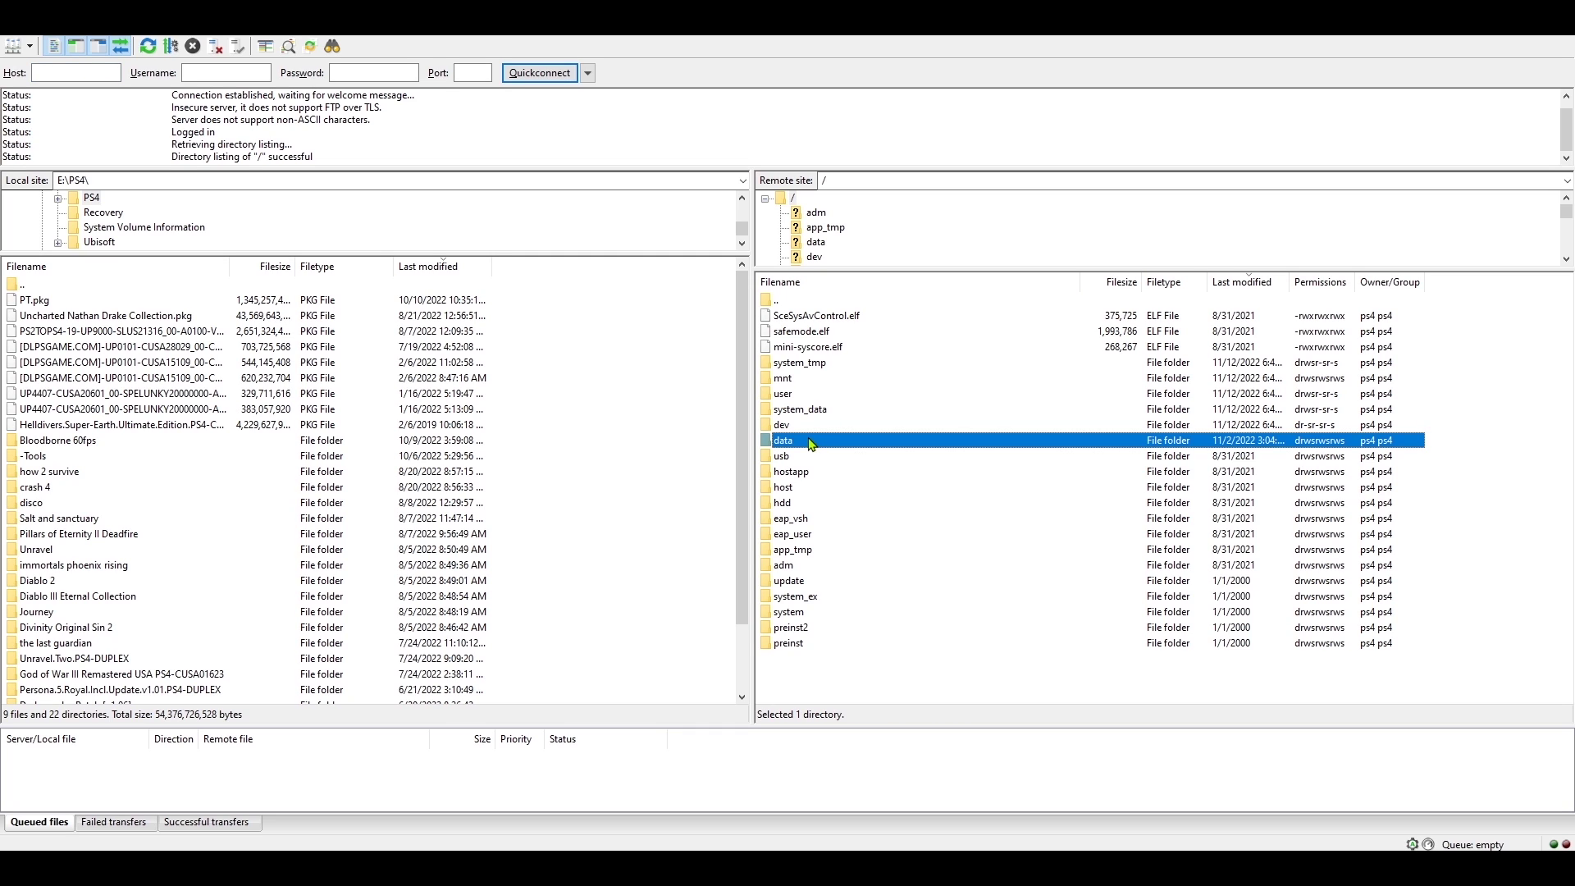
double_click(810, 444)
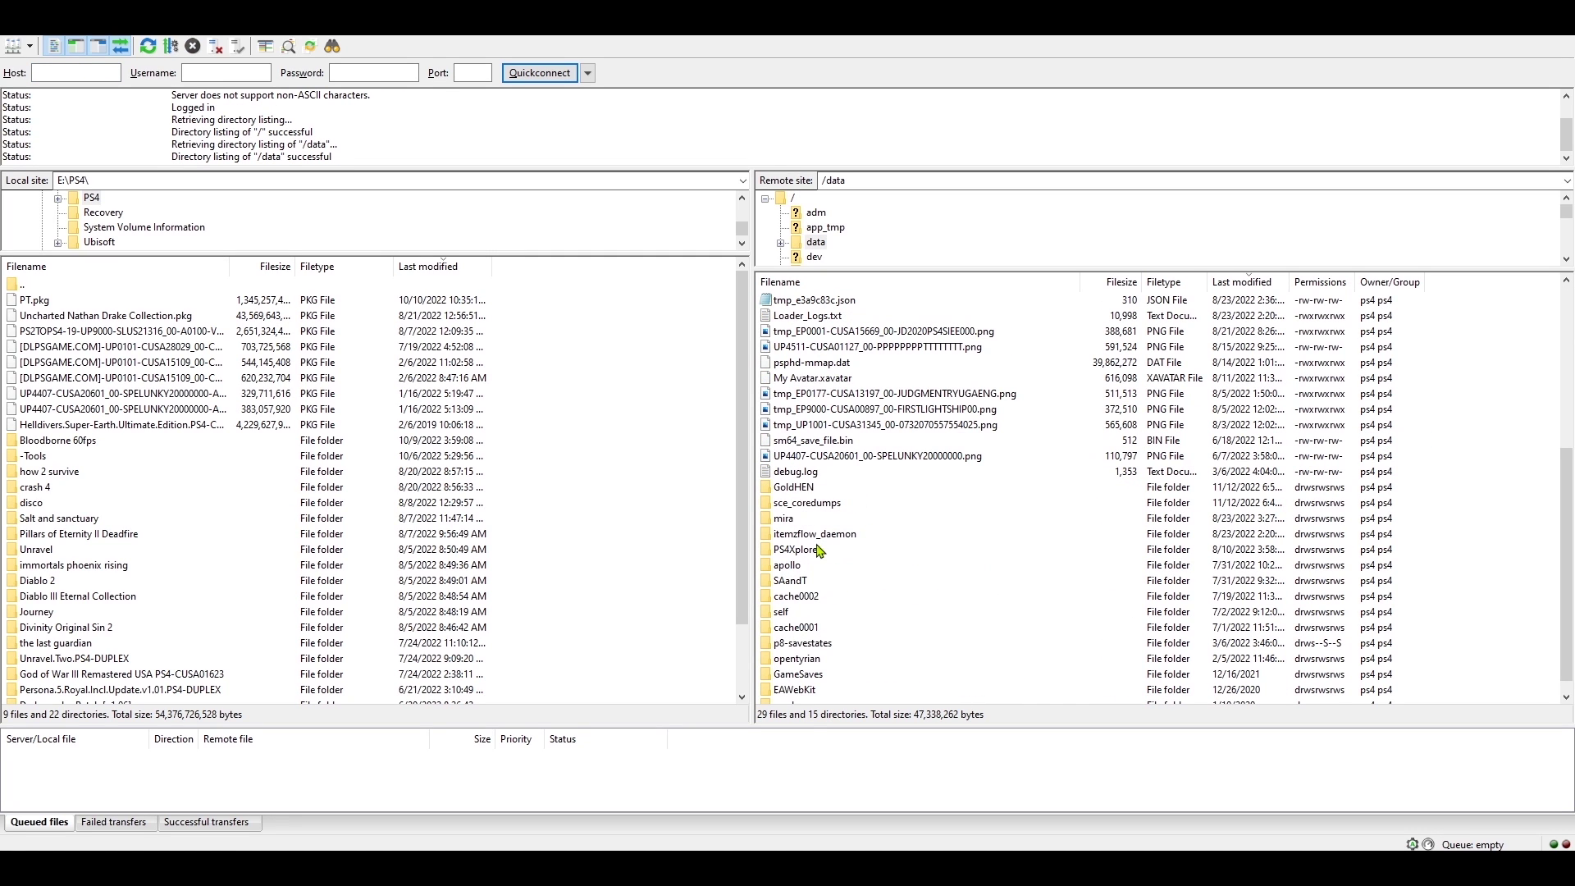
click(810, 489)
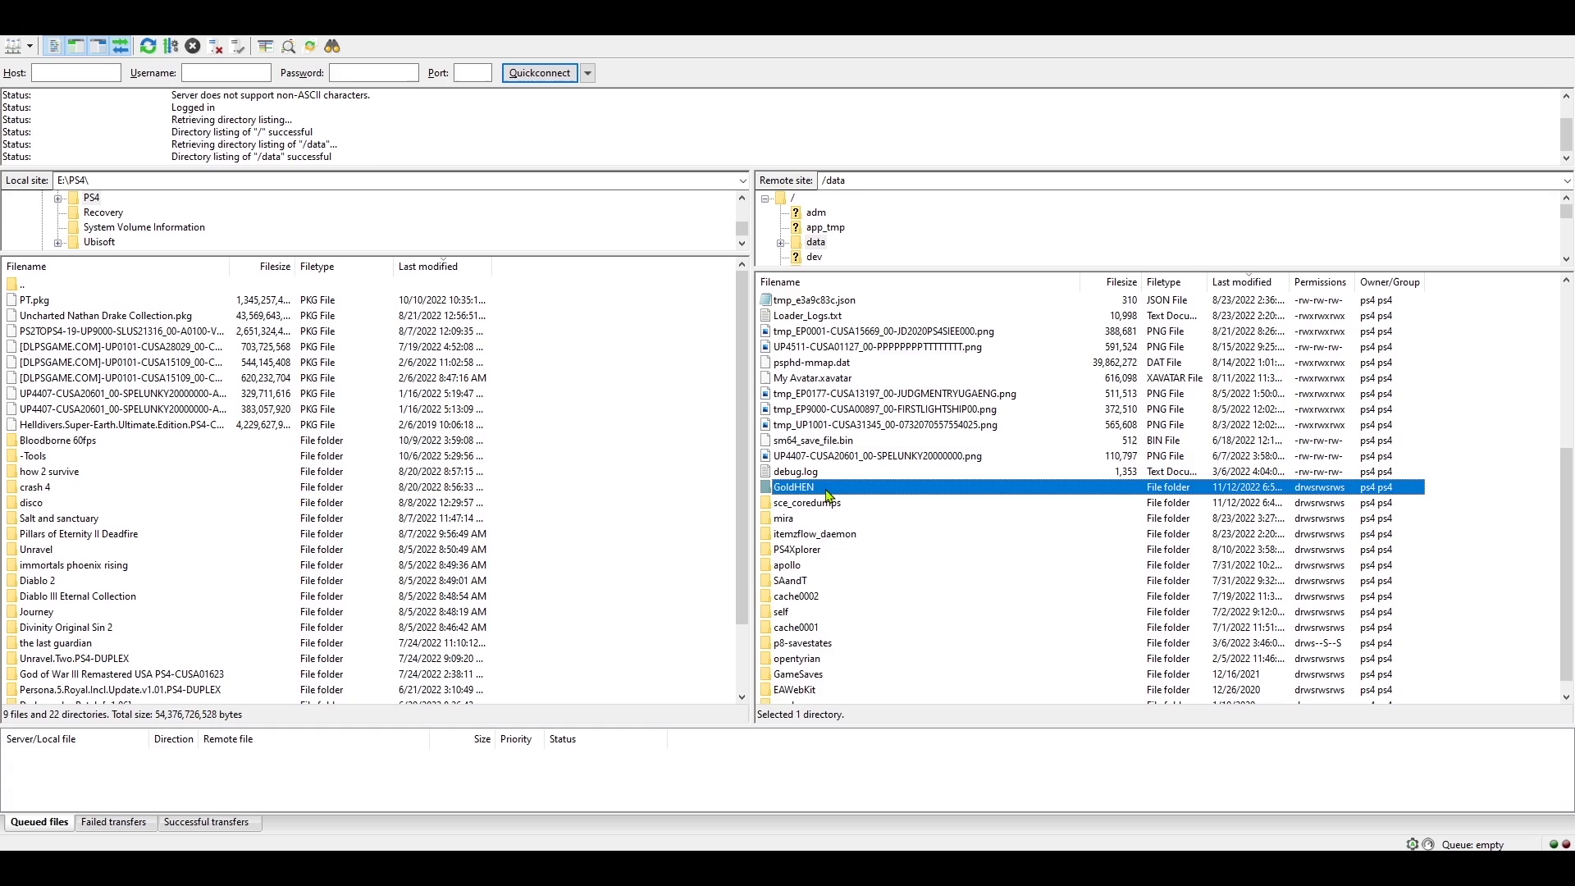
double_click(827, 490)
Step: Create a remote directory named plugins inside /data/GoldHEN
right_click(811, 428)
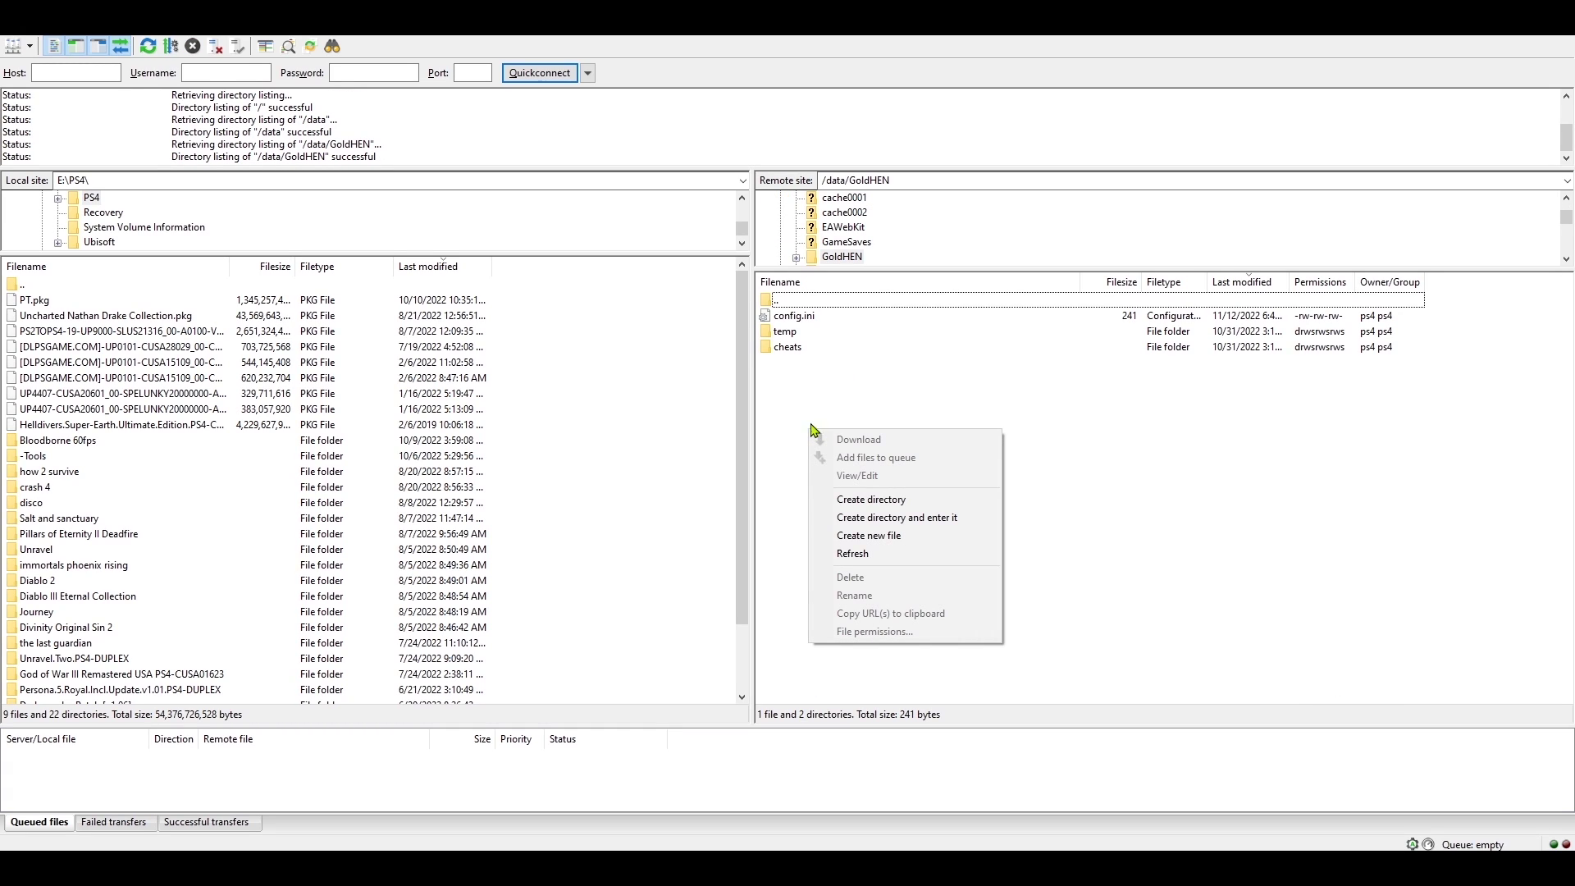
click(935, 500)
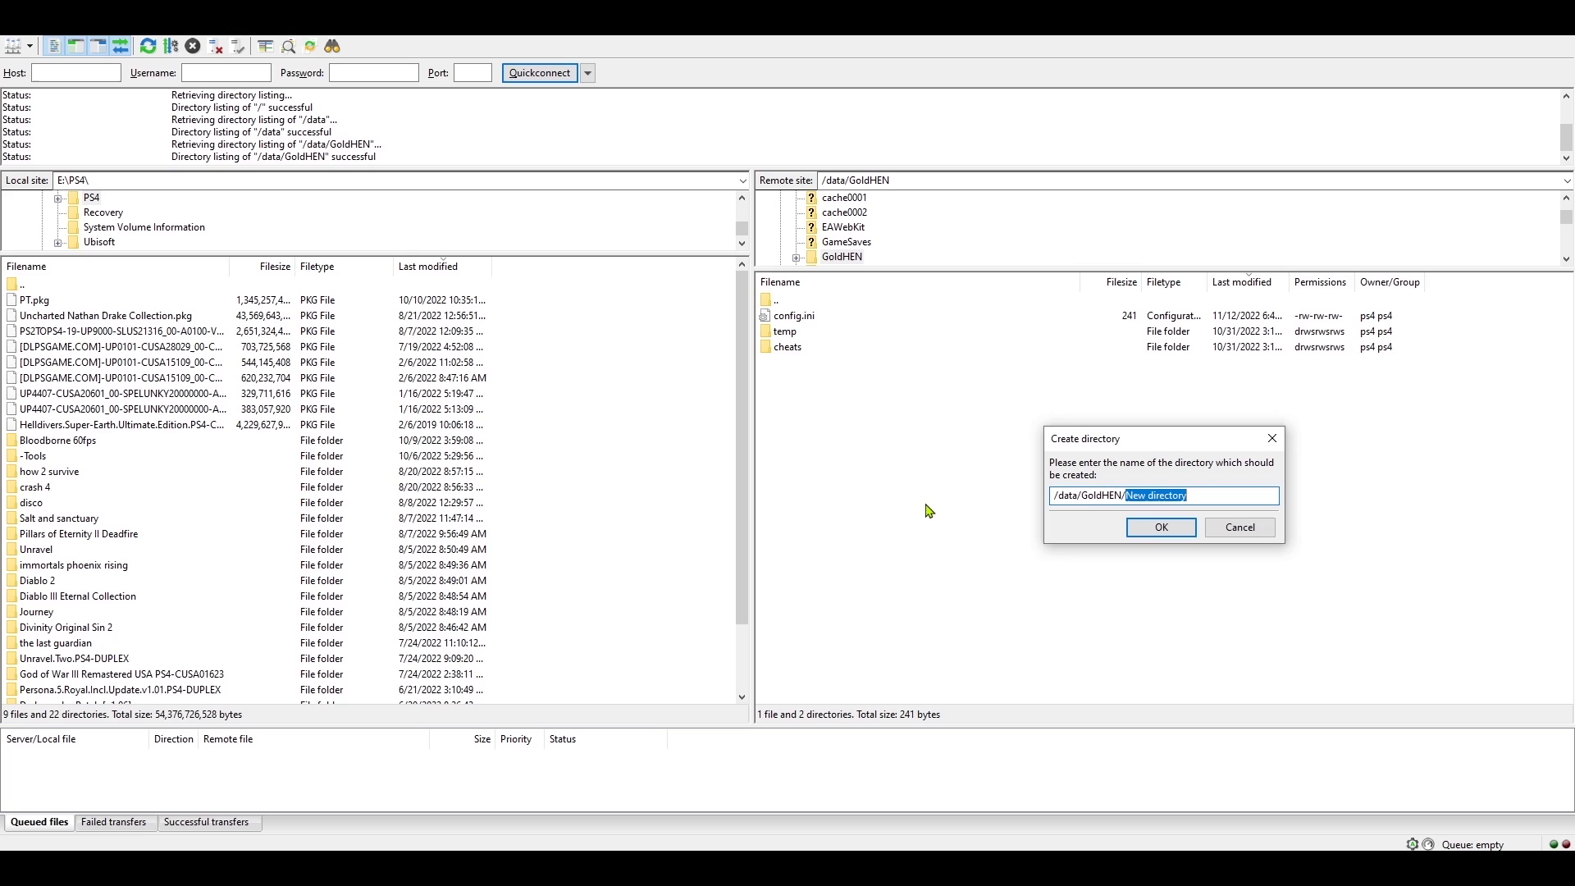
text(plugins)
click(1160, 529)
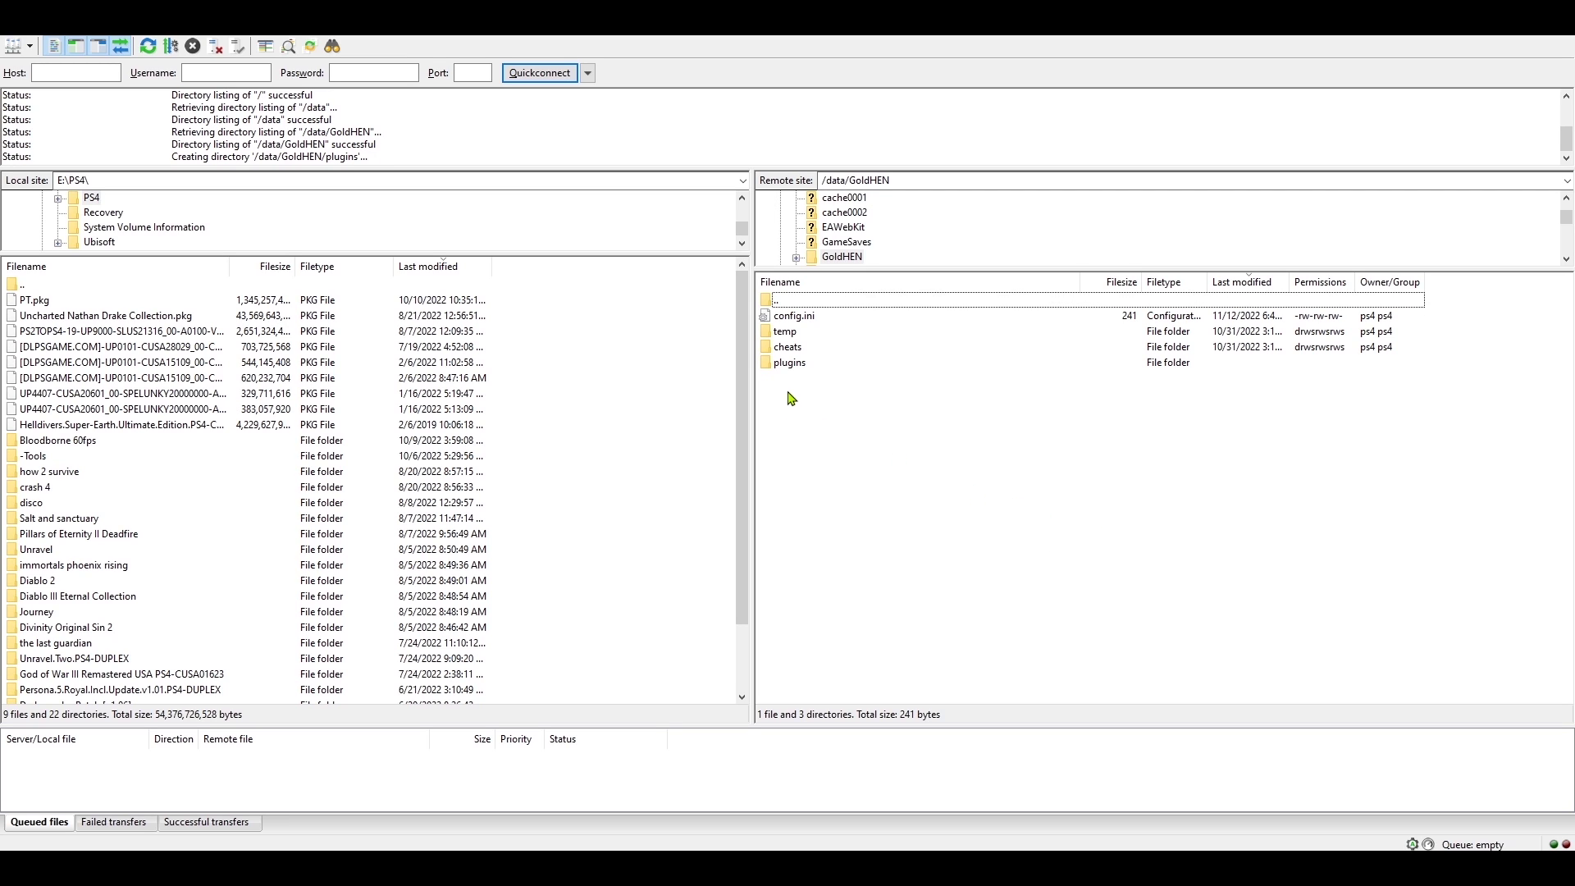
Step: Upload test.prx from the local cheats manager folder into /data/GoldHEN/plugins
double_click(800, 363)
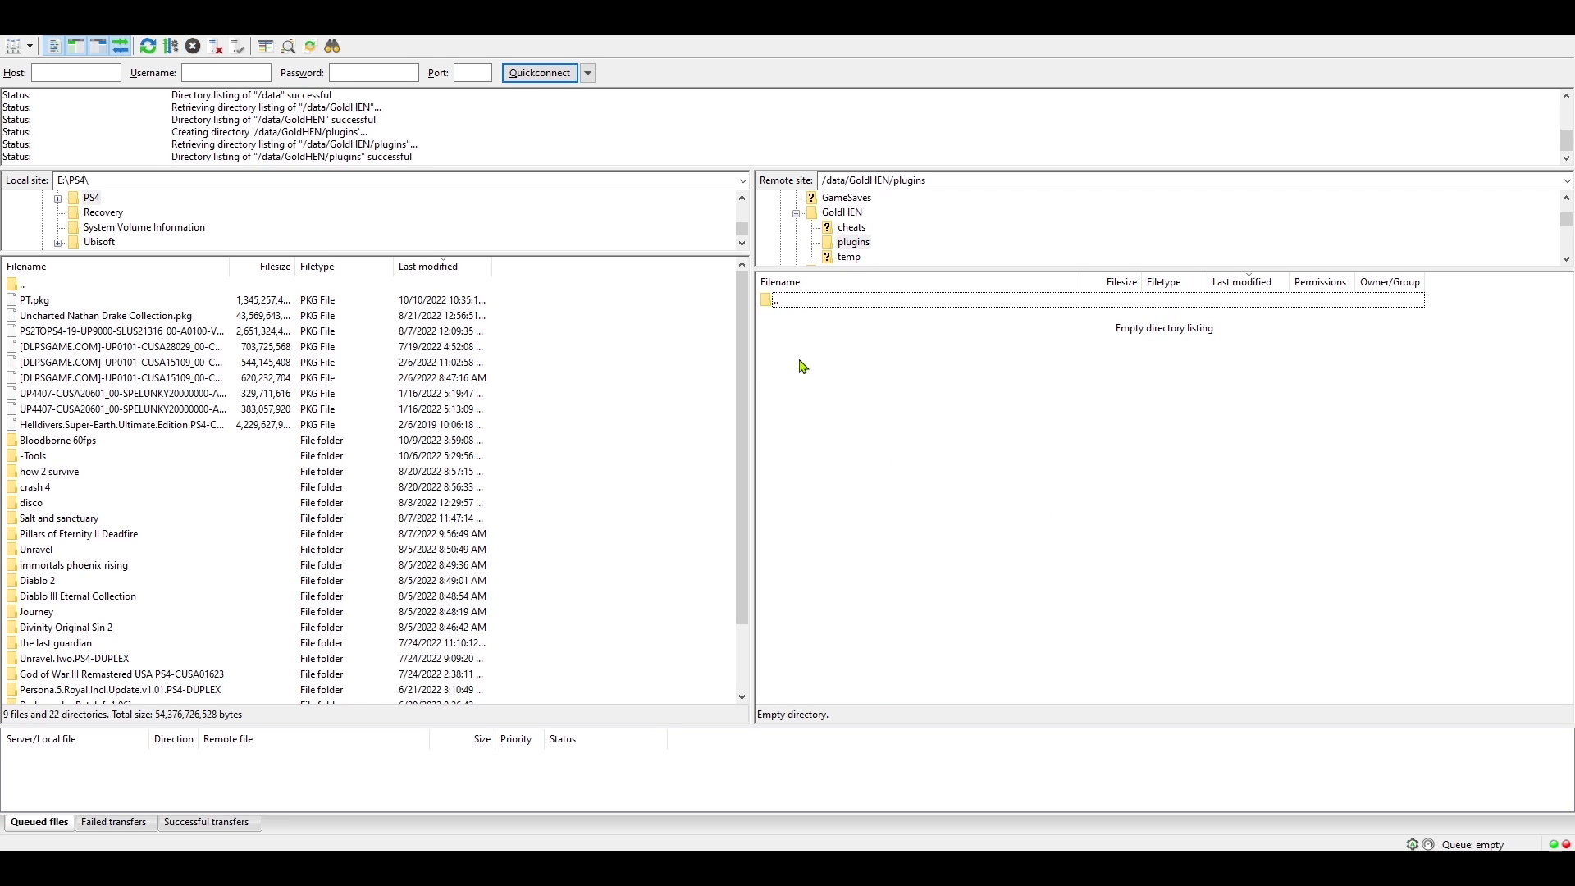
key(alt+Tab)
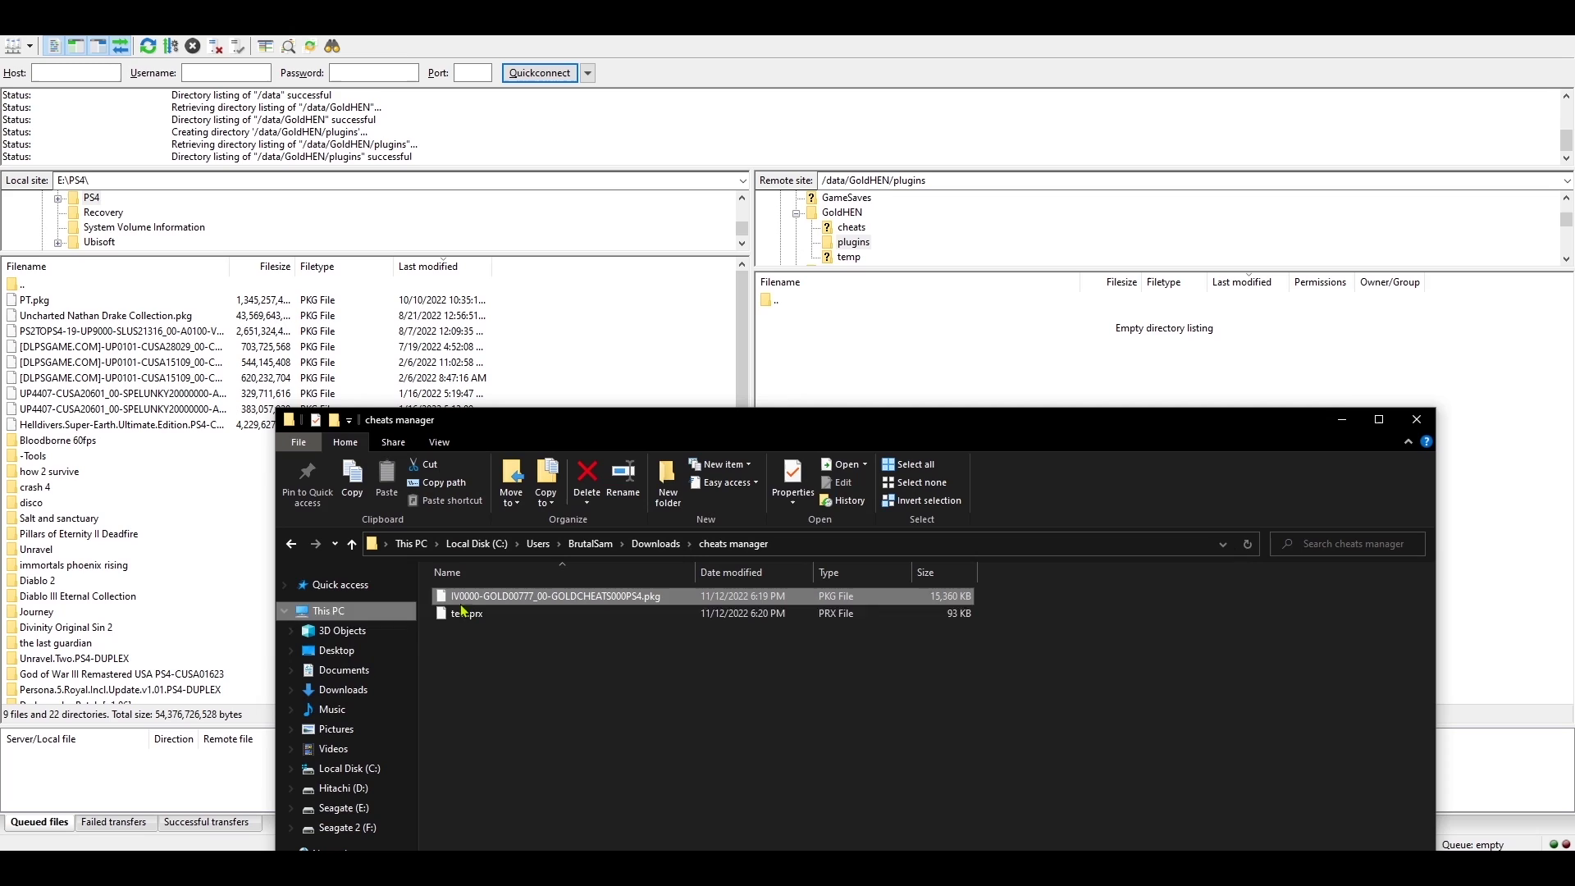
click(471, 617)
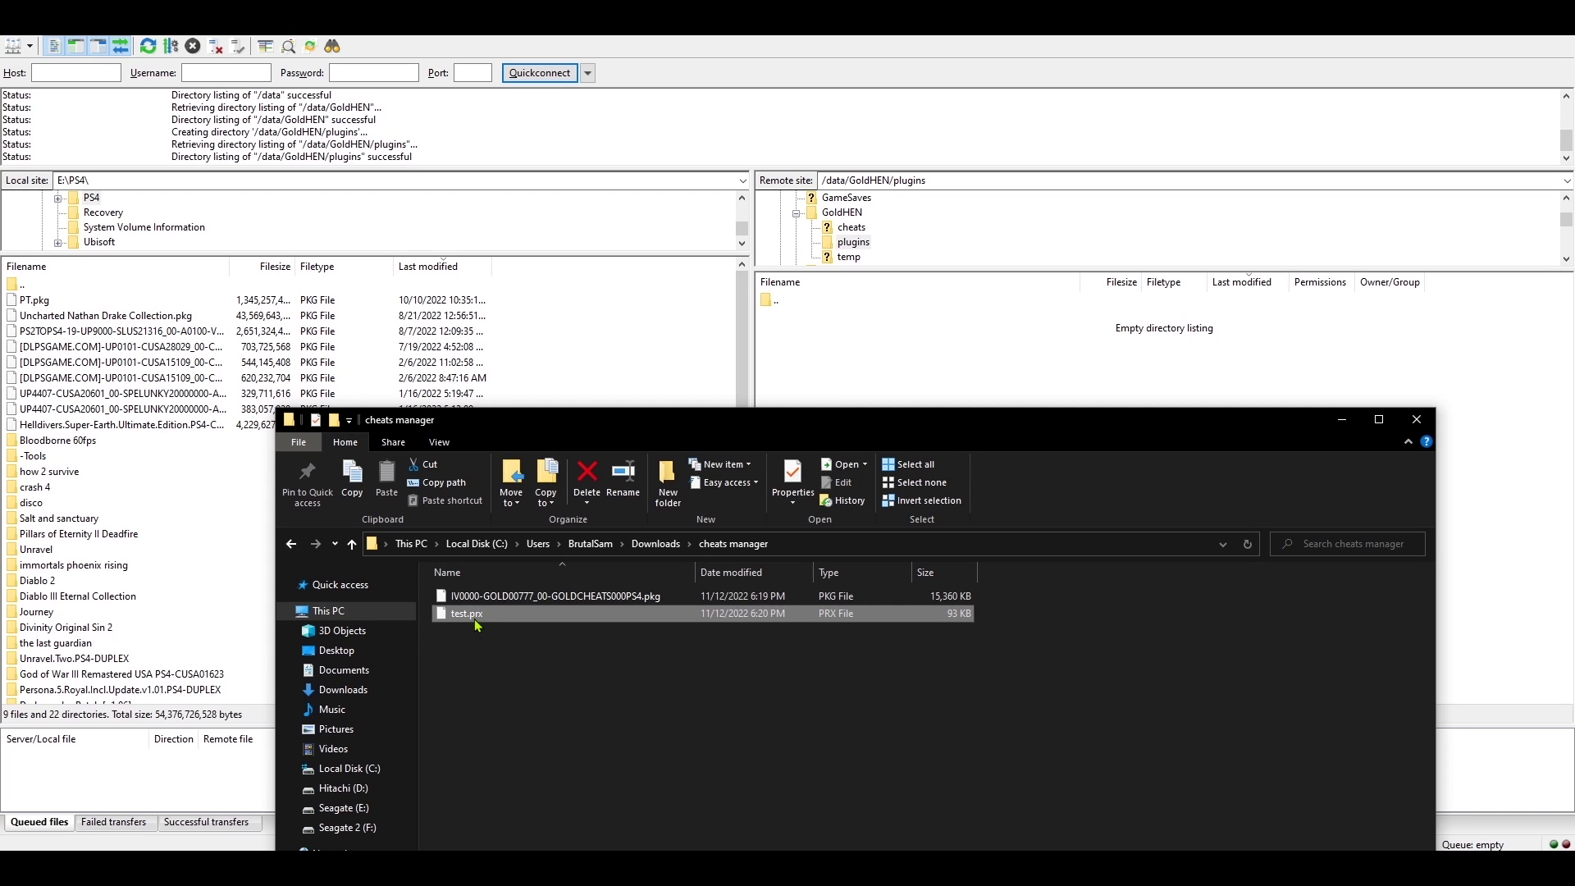
drag(481, 626, 862, 358)
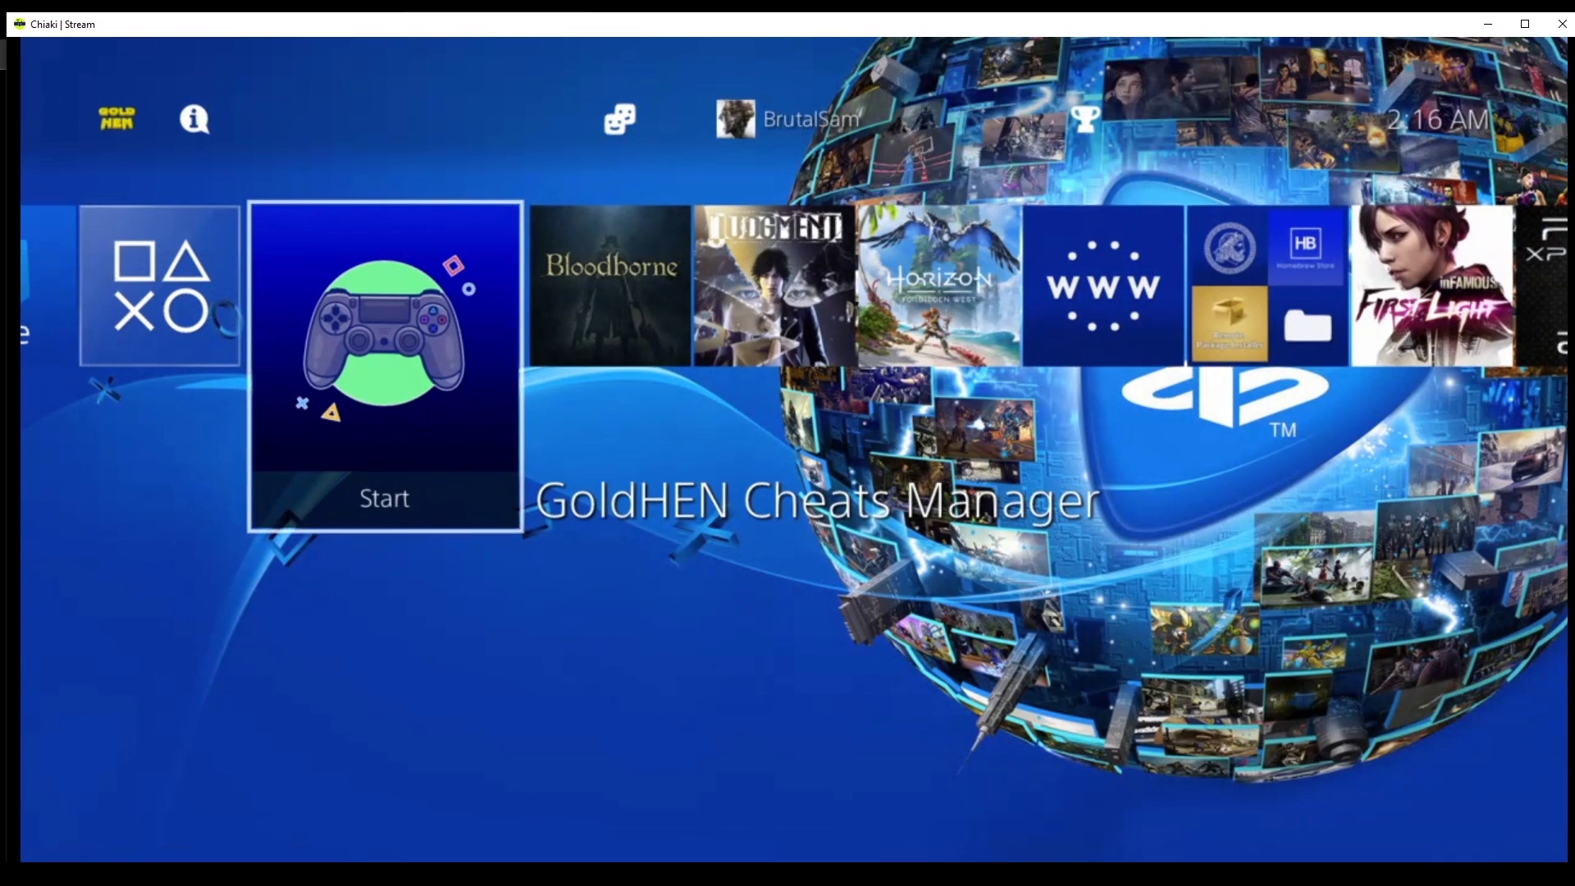
Step: In the Chiaki stream, run Bloodborne without a patch and close the application
key(Right)
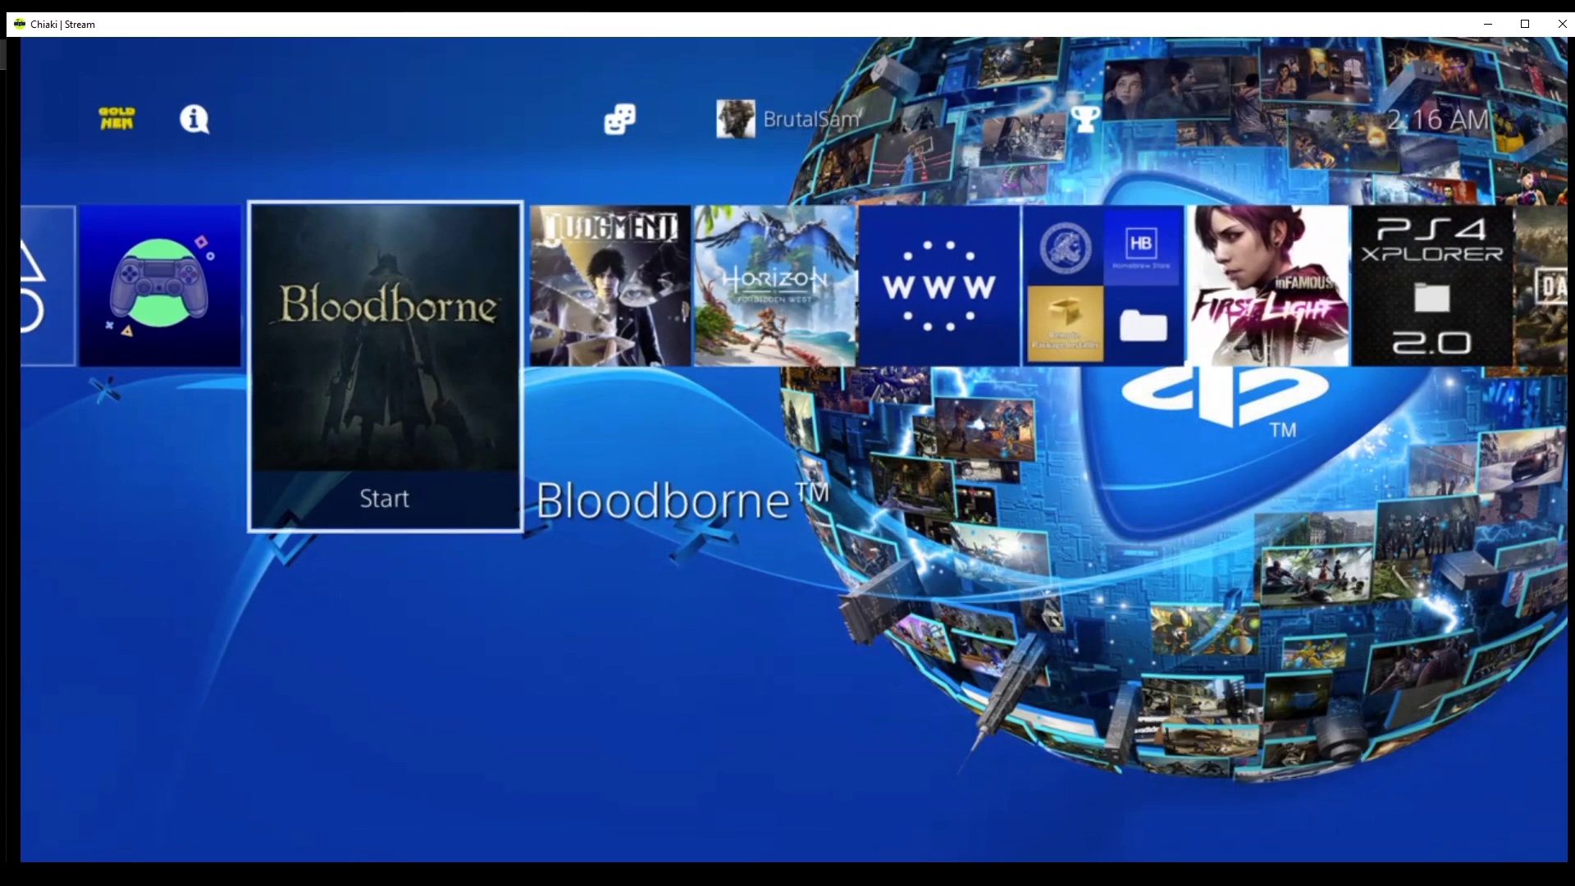
key(Return)
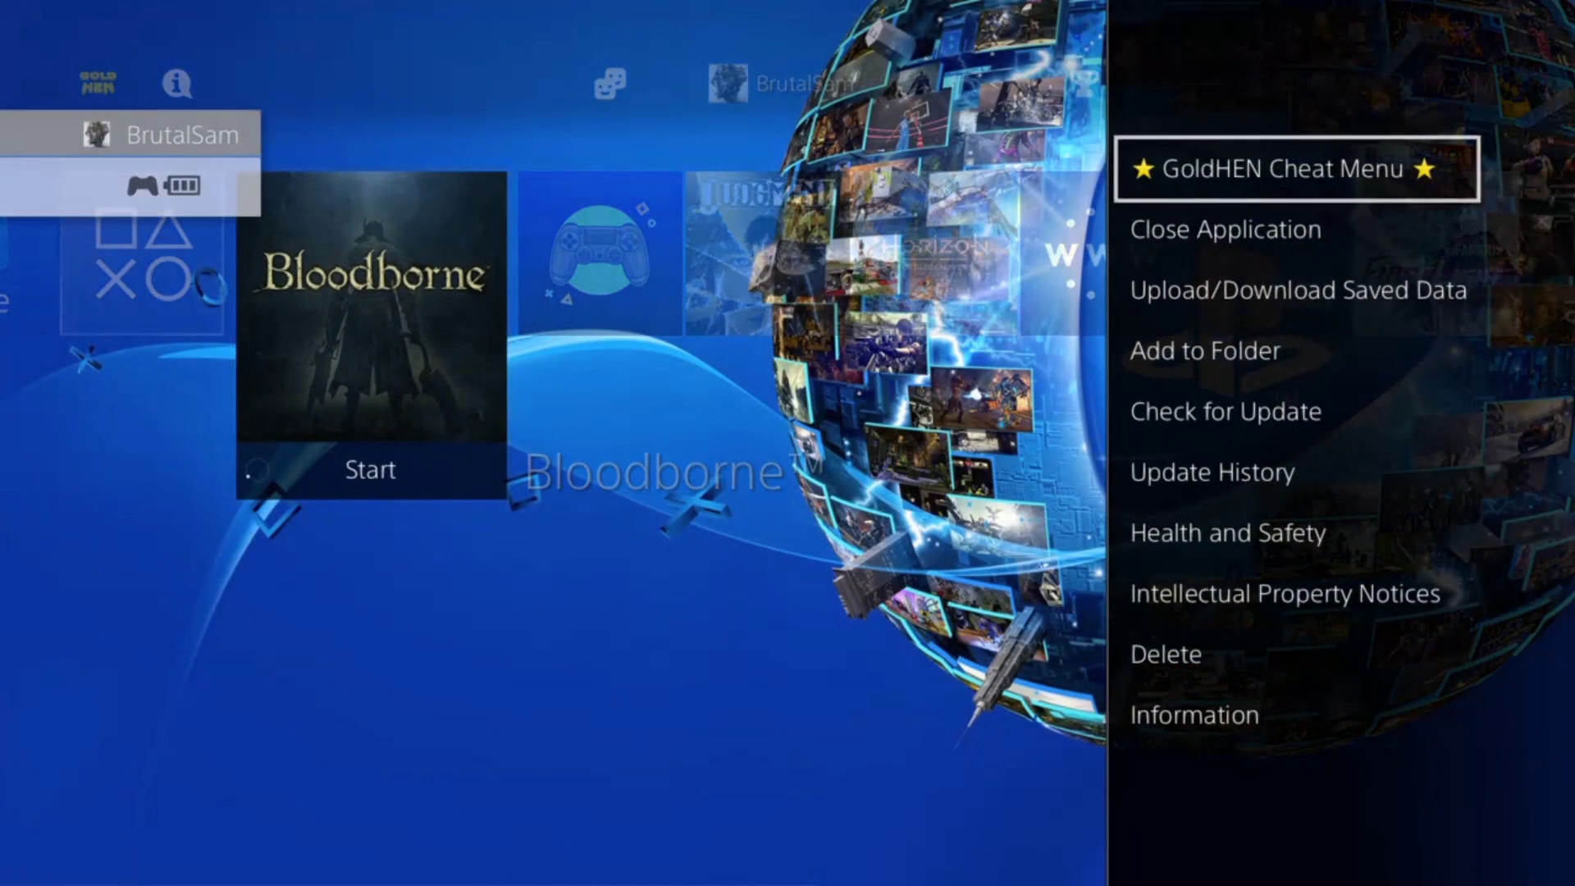
key(Down)
key(Return)
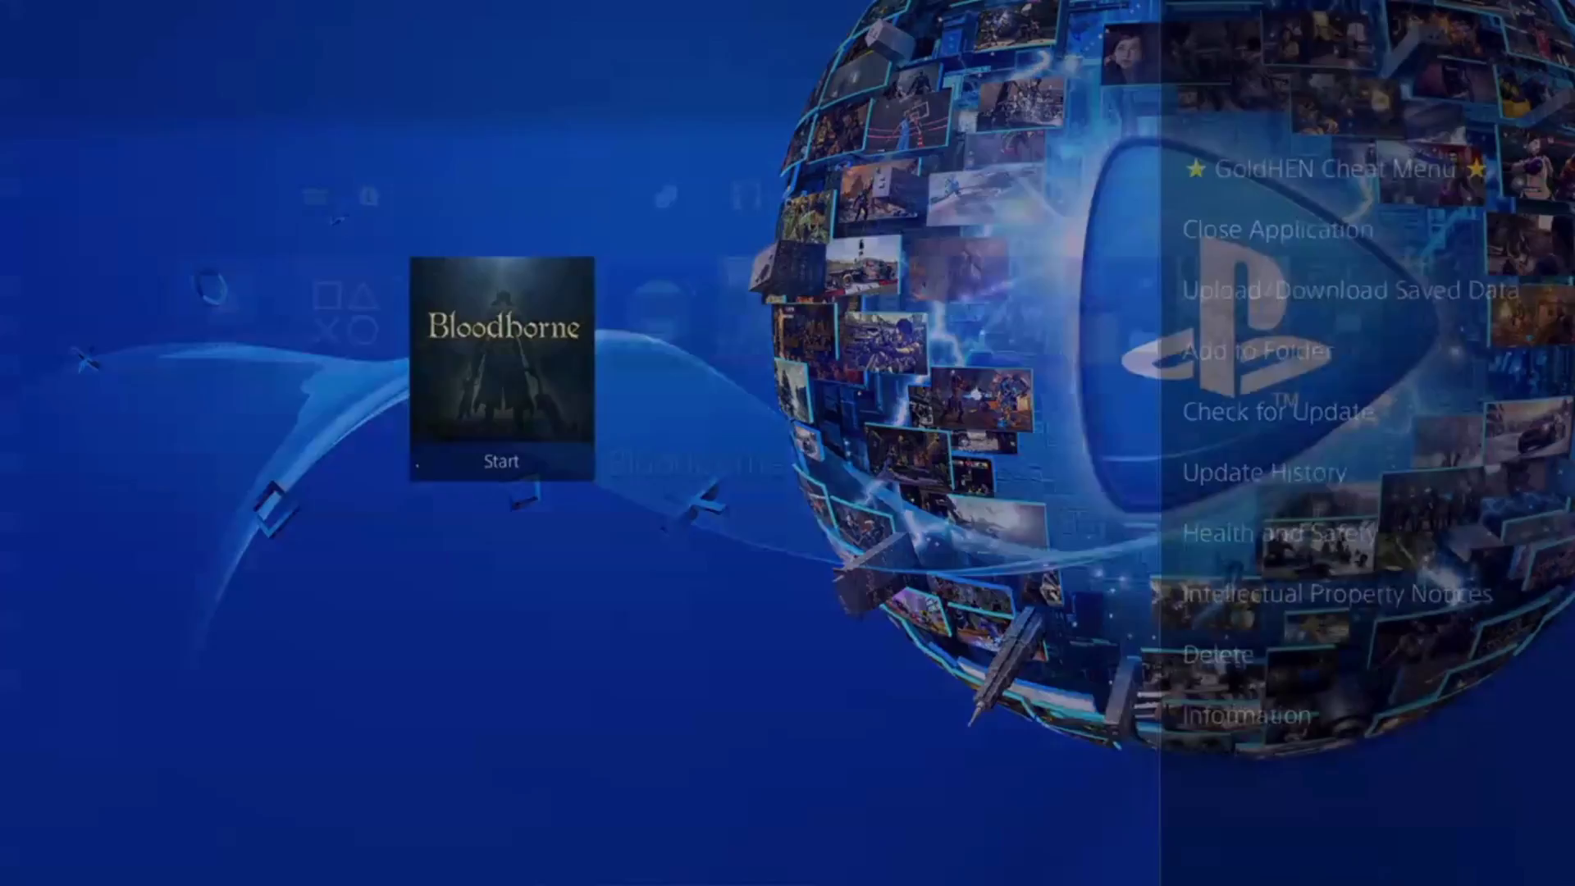
key(Return)
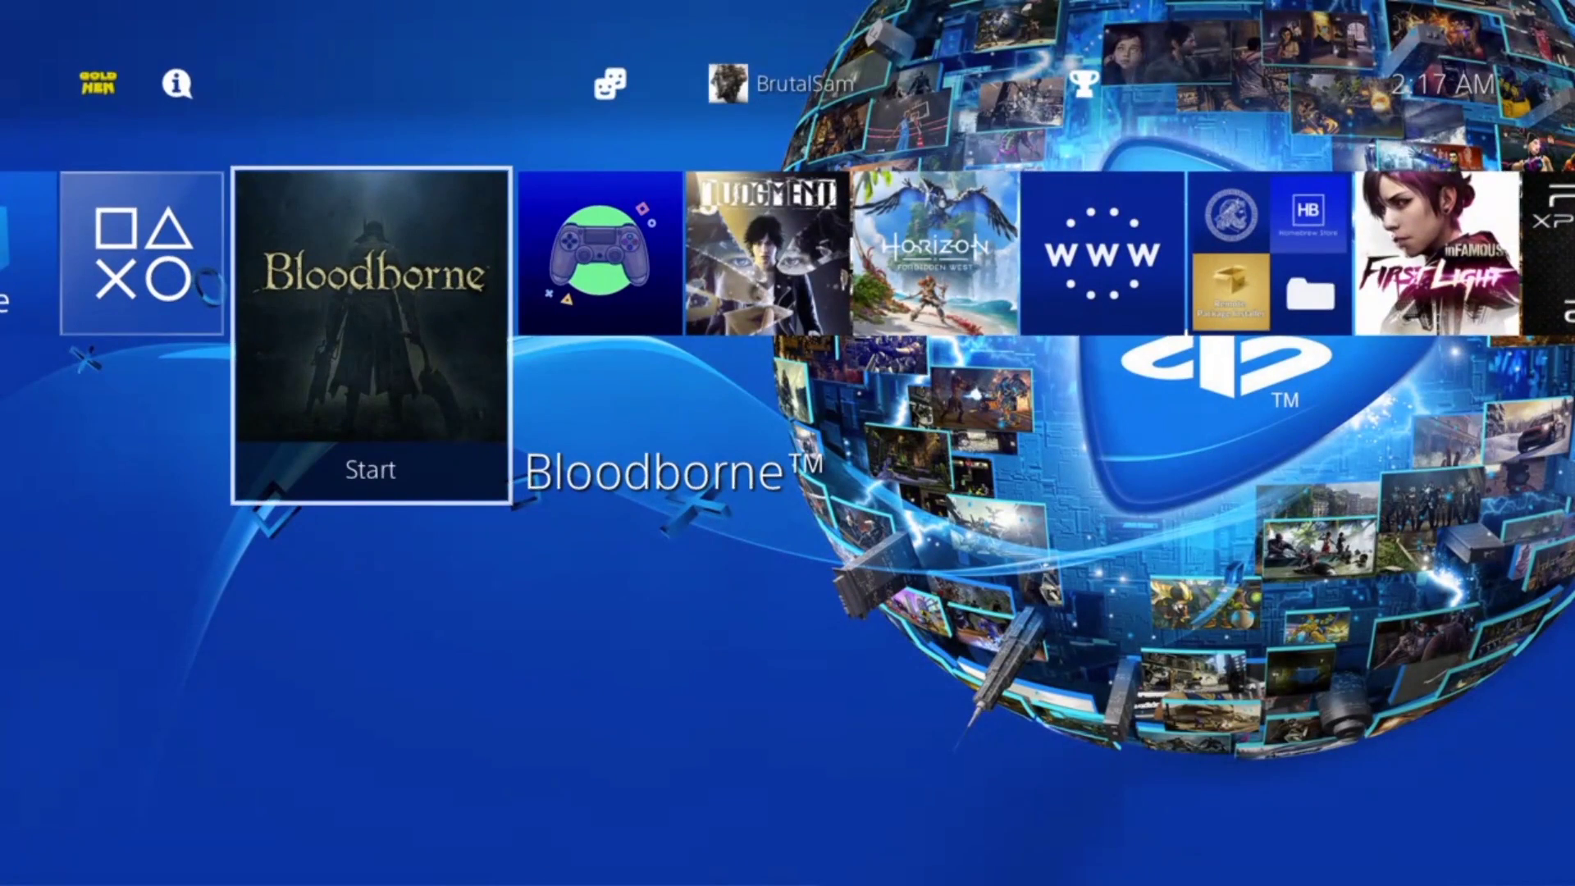
Step: Start GoldHEN Cheats Manager and update its cheat and patch files
key(Right)
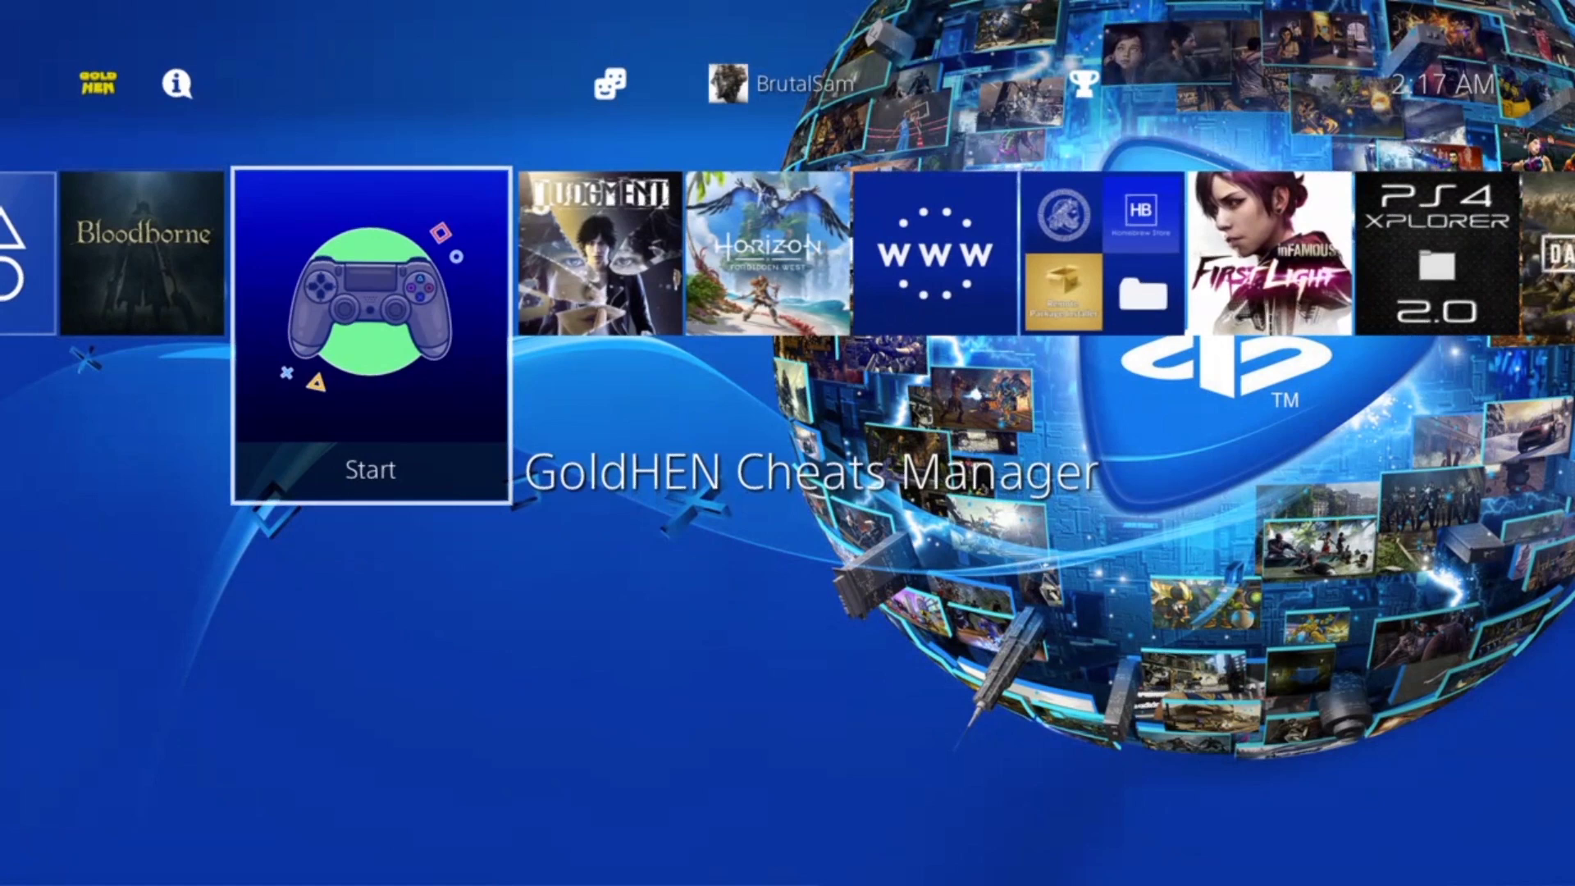
key(Return)
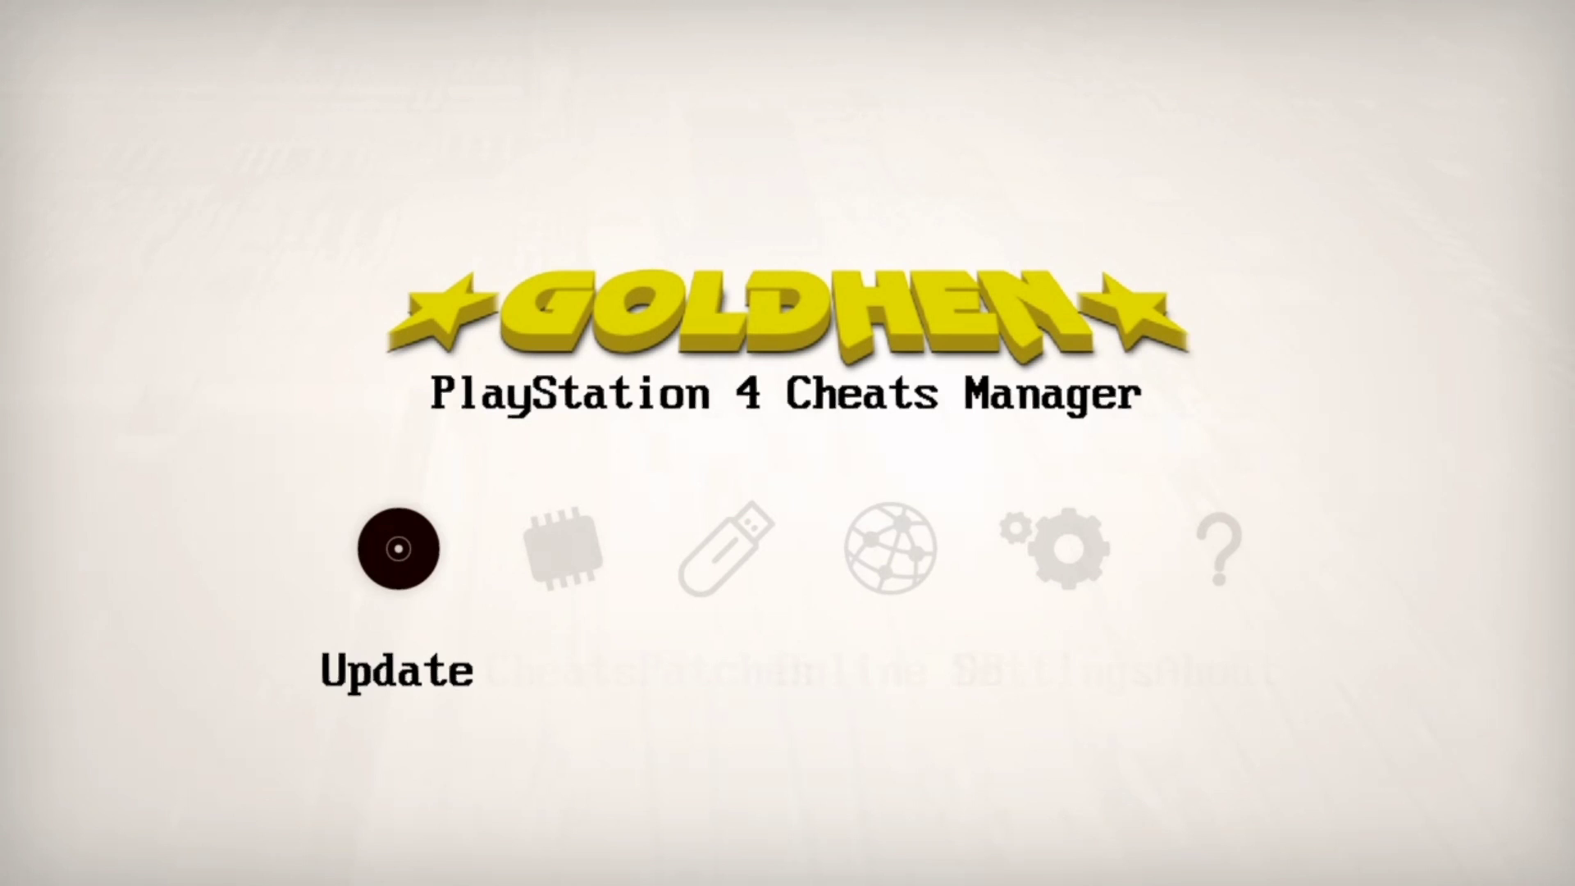
key(Return)
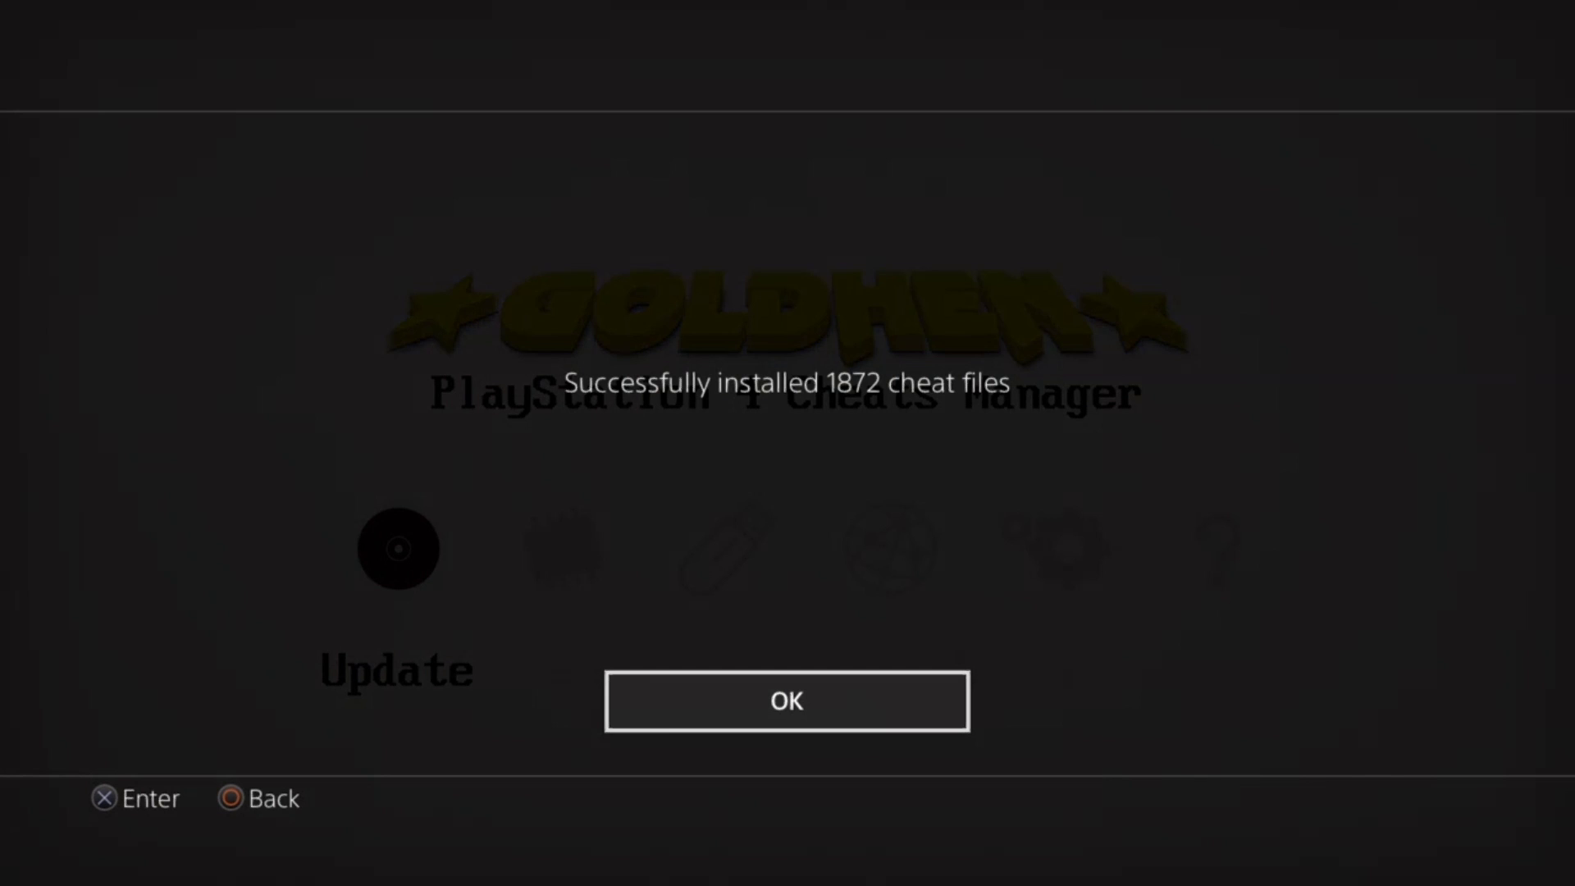
key(Return)
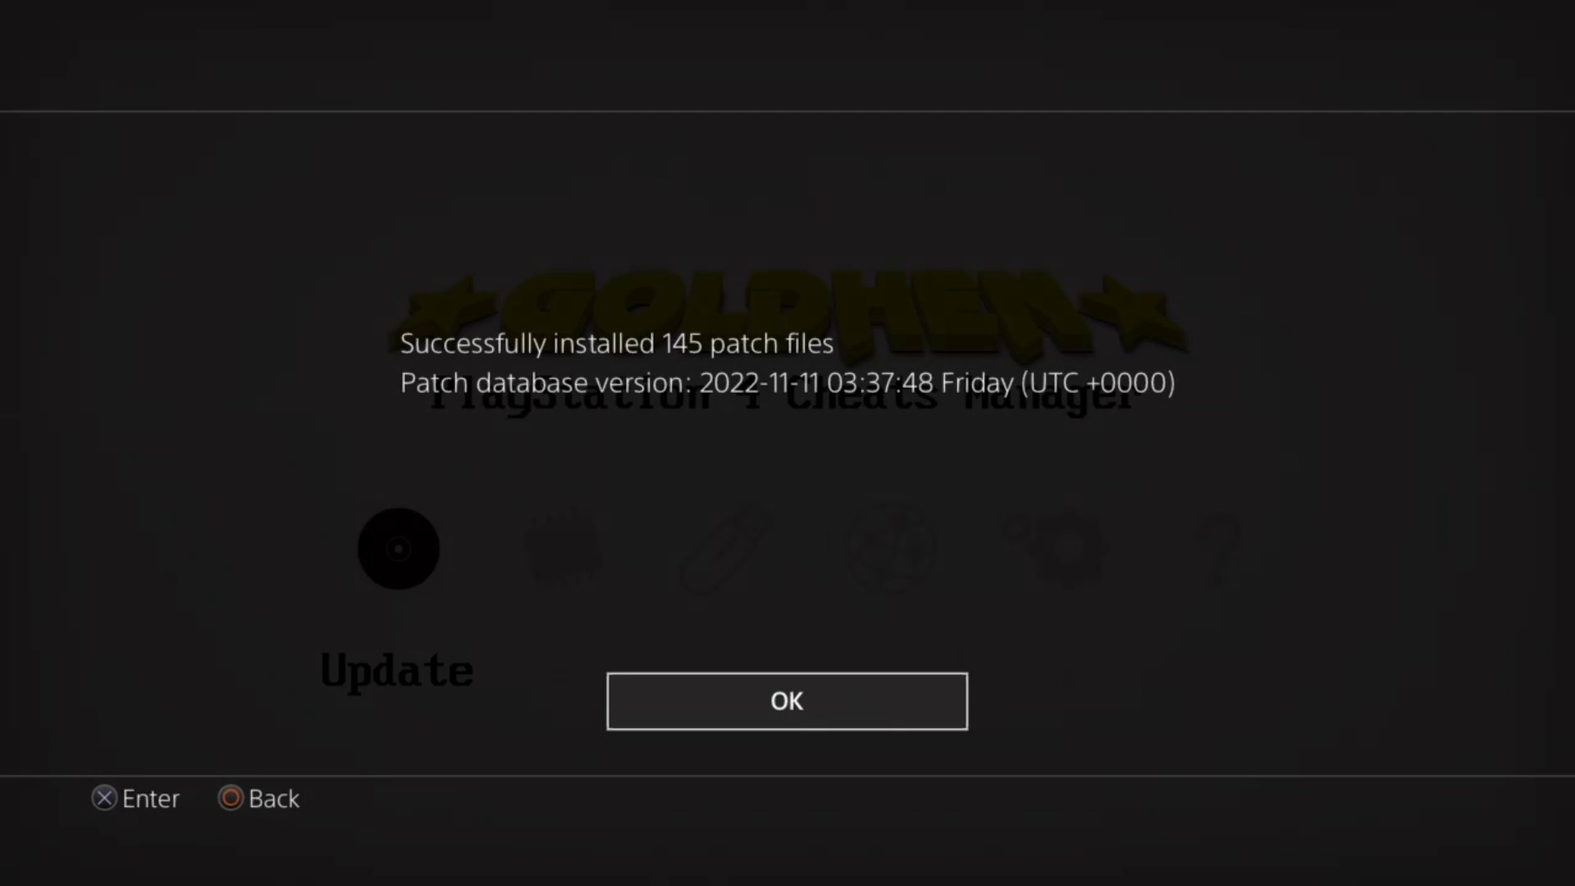
key(Return)
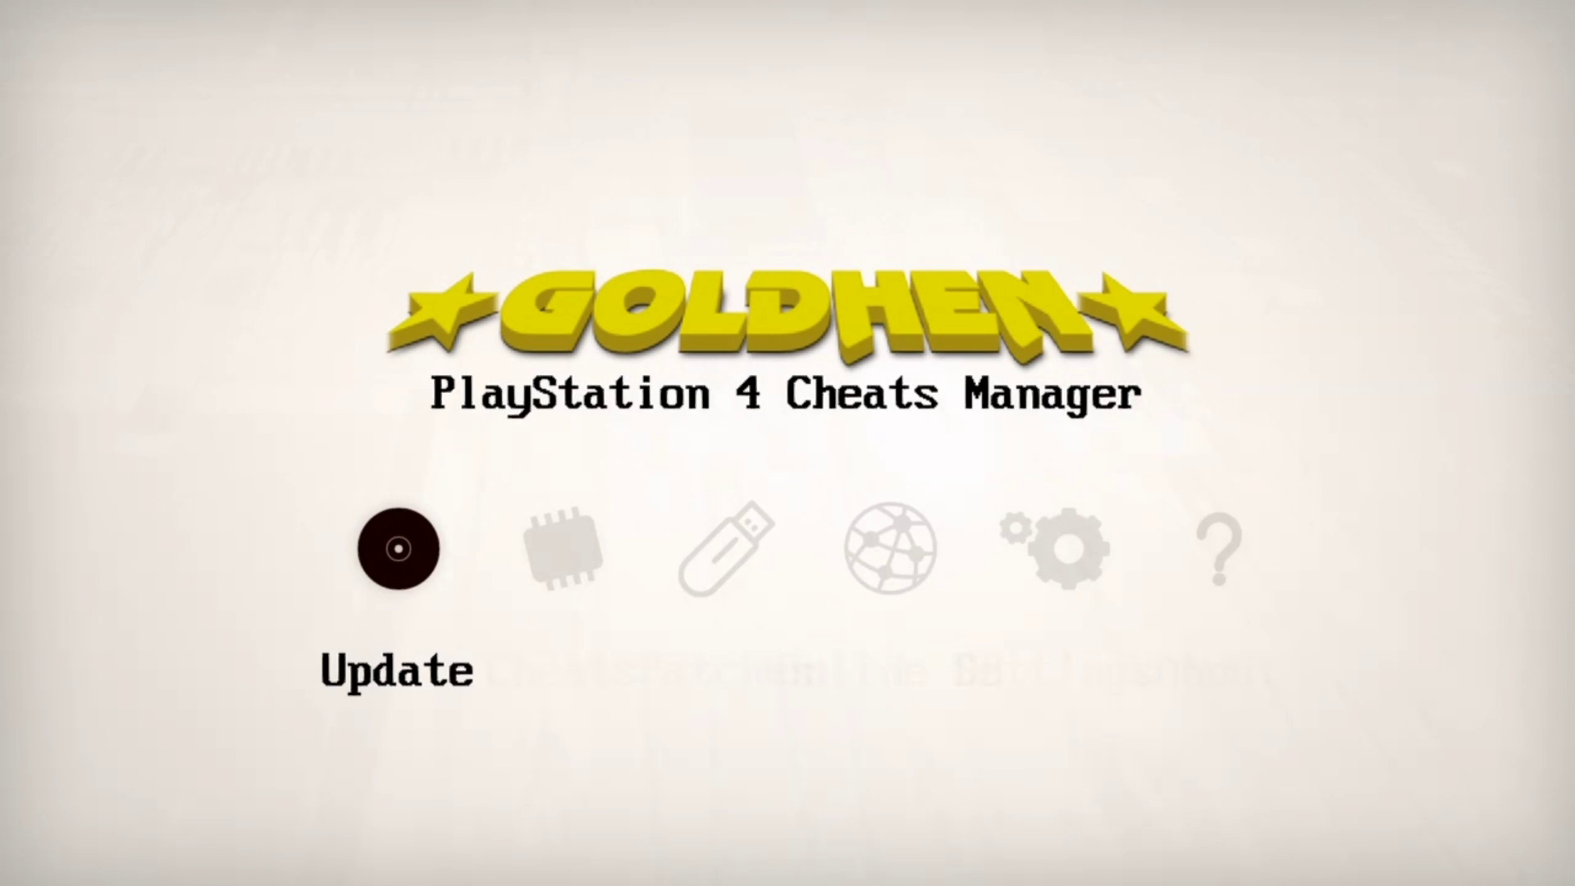
Step: Open the Game Patches list and filter it to the starred games
key(Right)
key(Right)
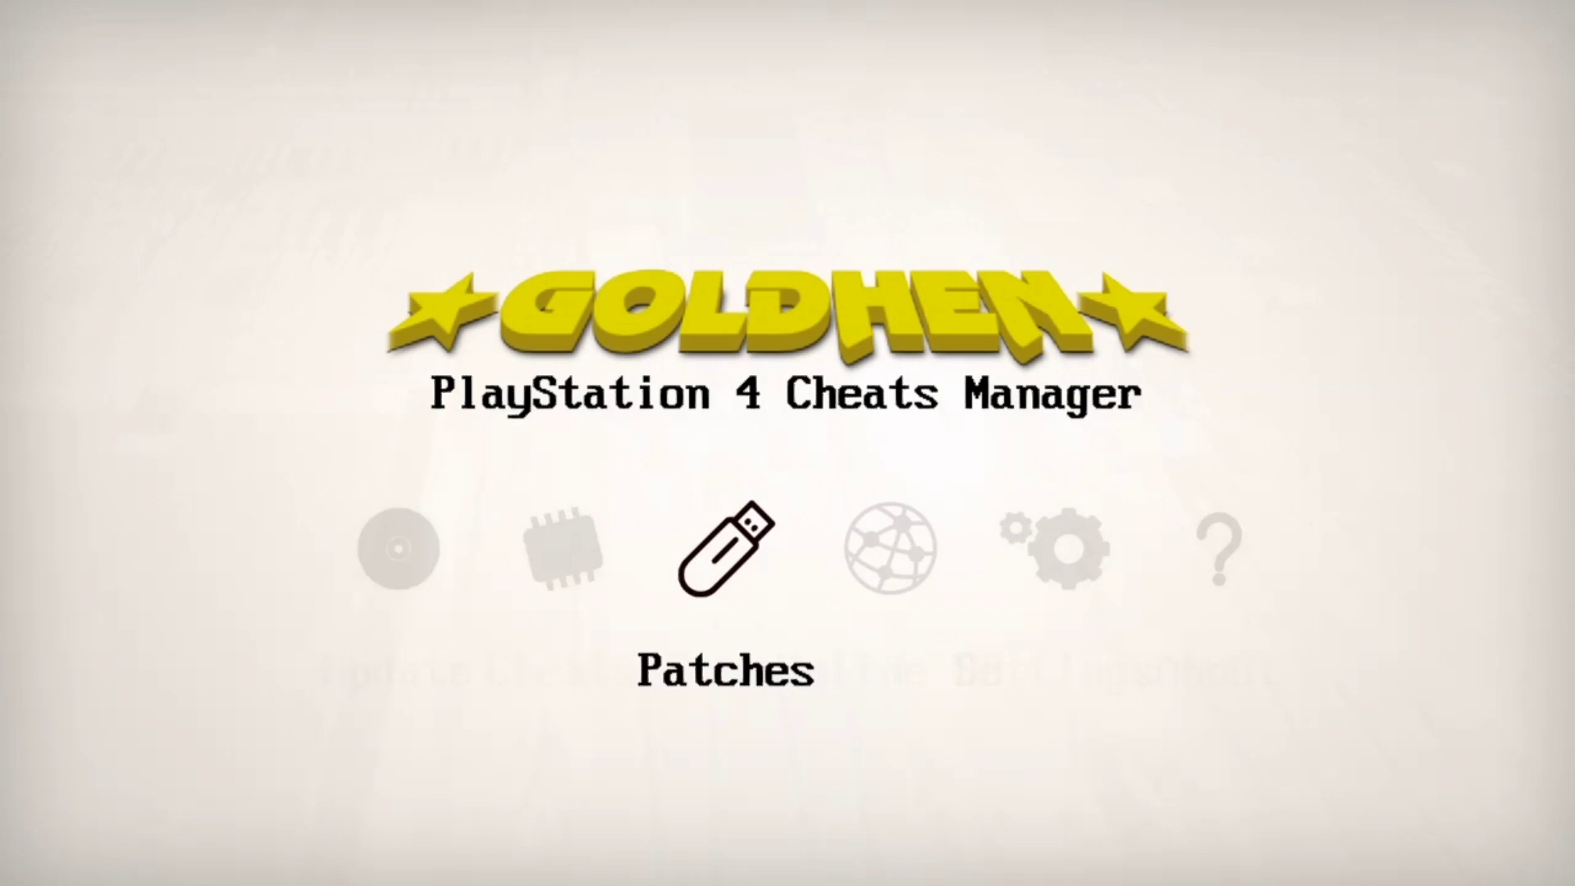
key(Return)
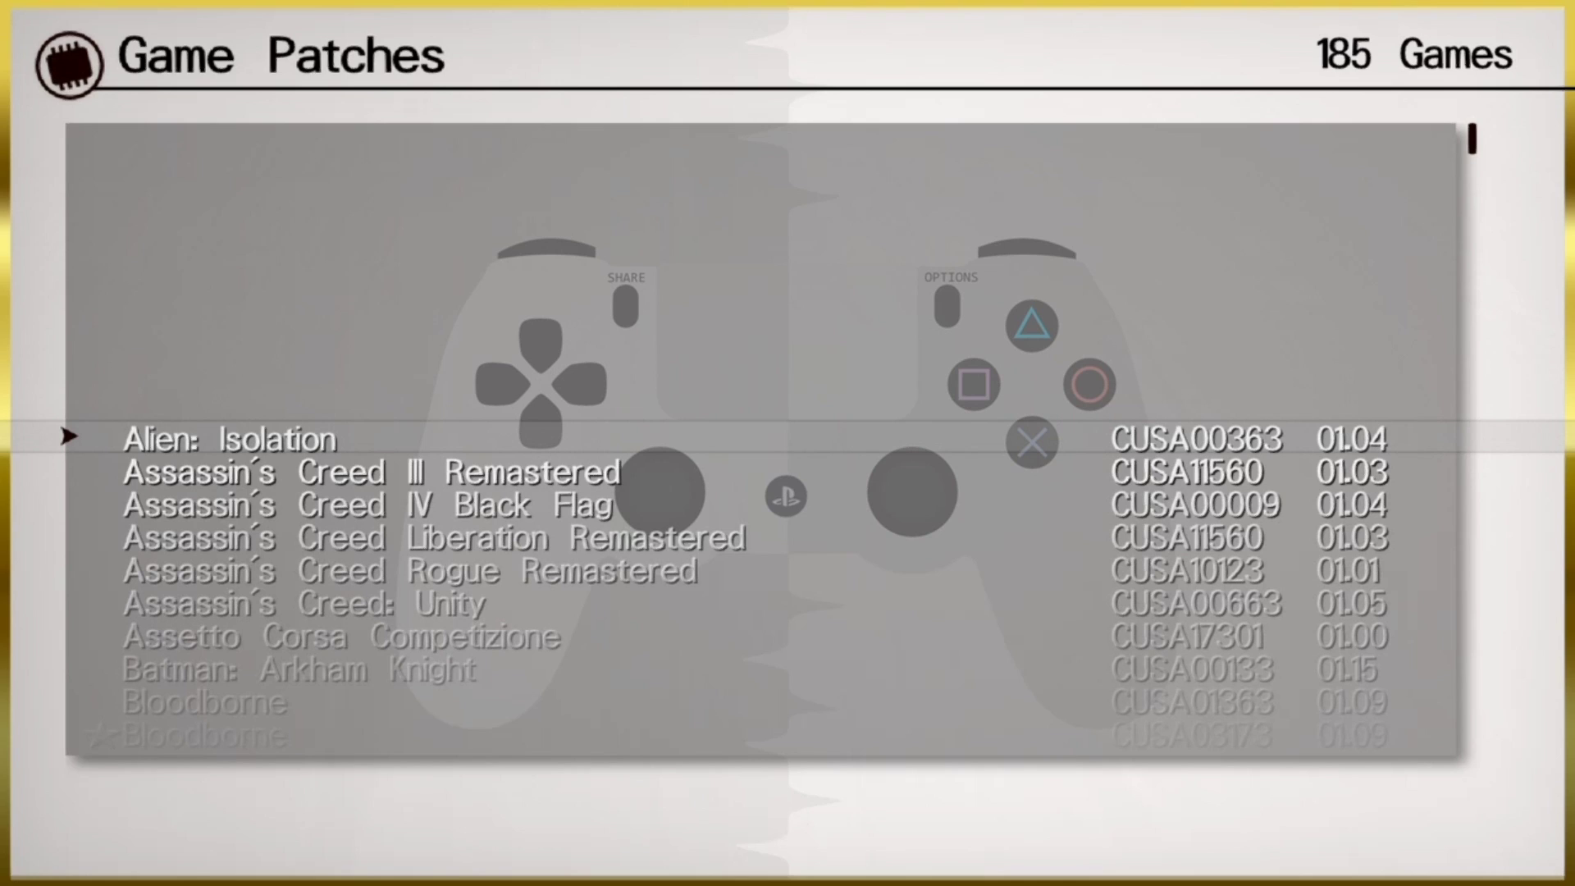
key(Down)
key(Down)
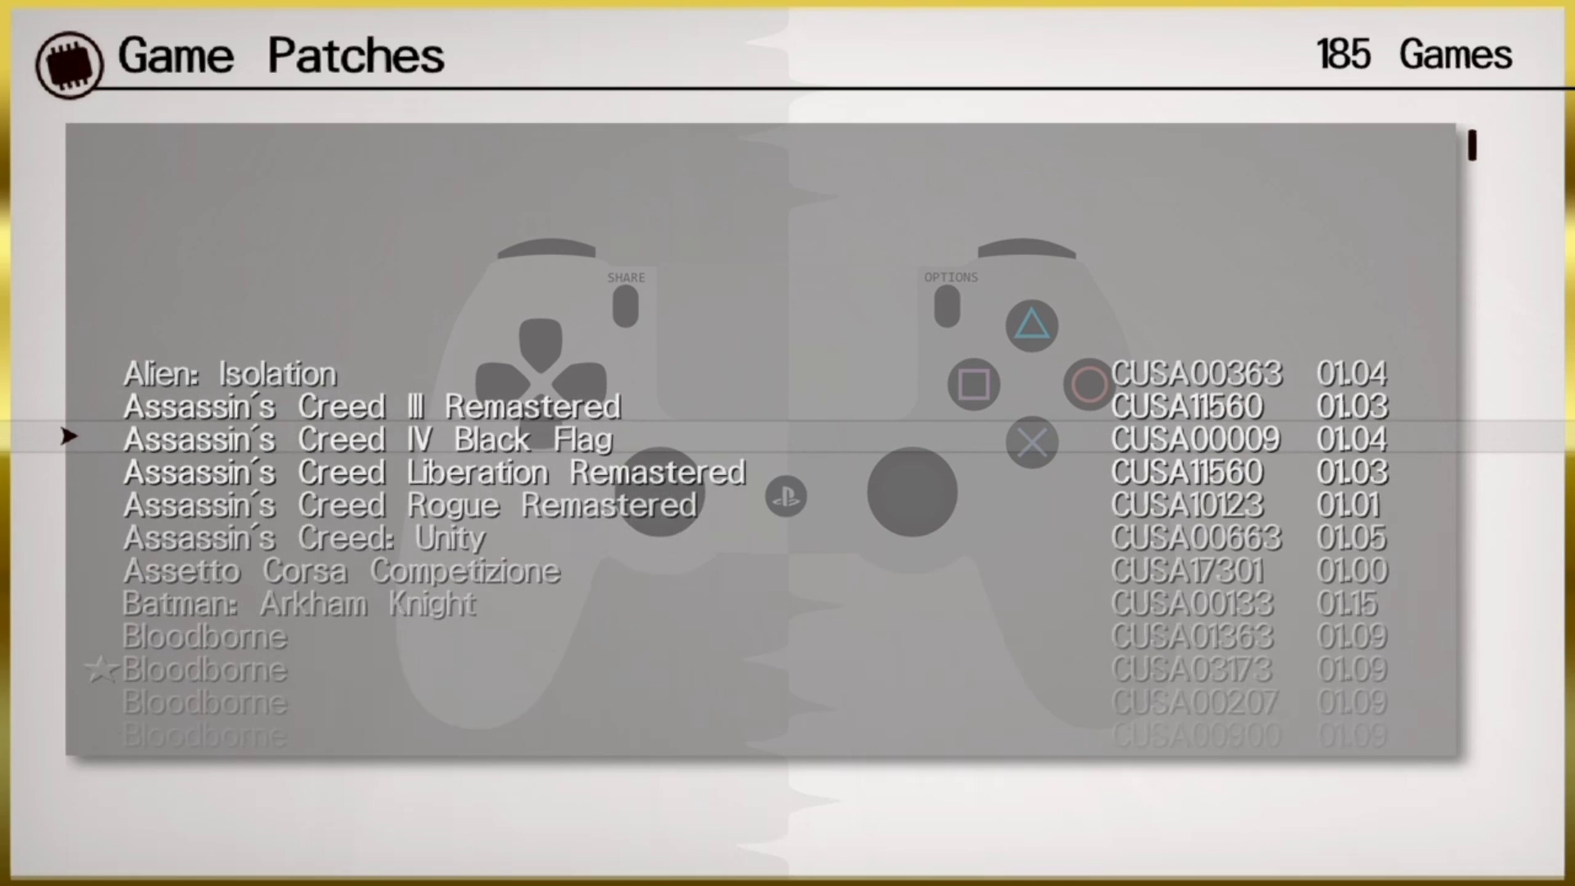
key(Down)
key(Down)
key(Down)
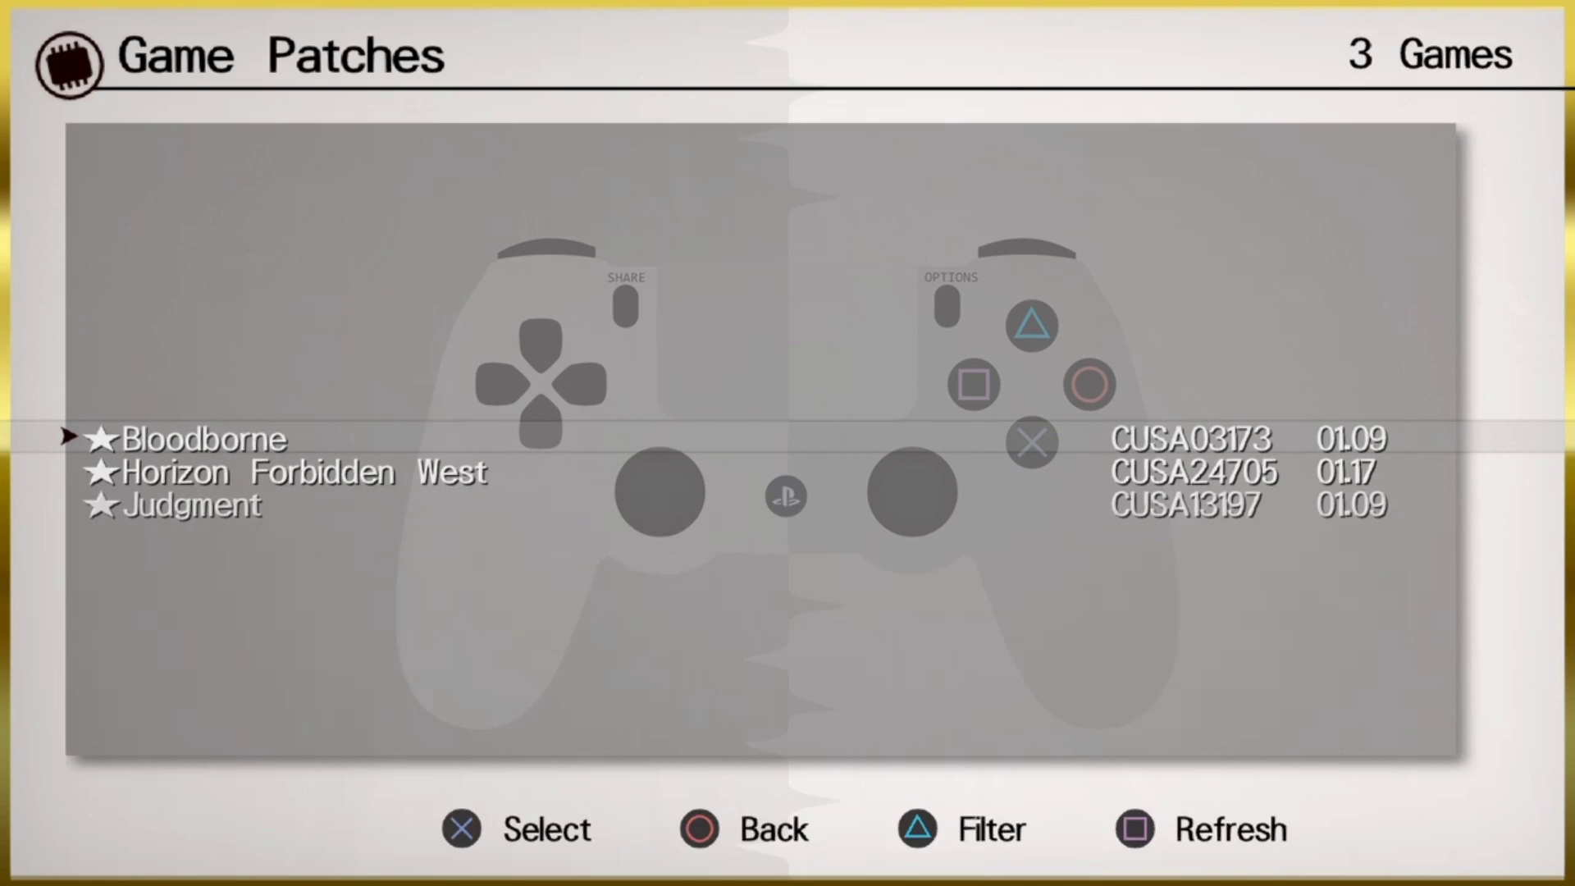
Step: Open the Bloodborne CUSA03173 patches and enable "60 FPS (With Deltatime)"
key(Down)
key(Return)
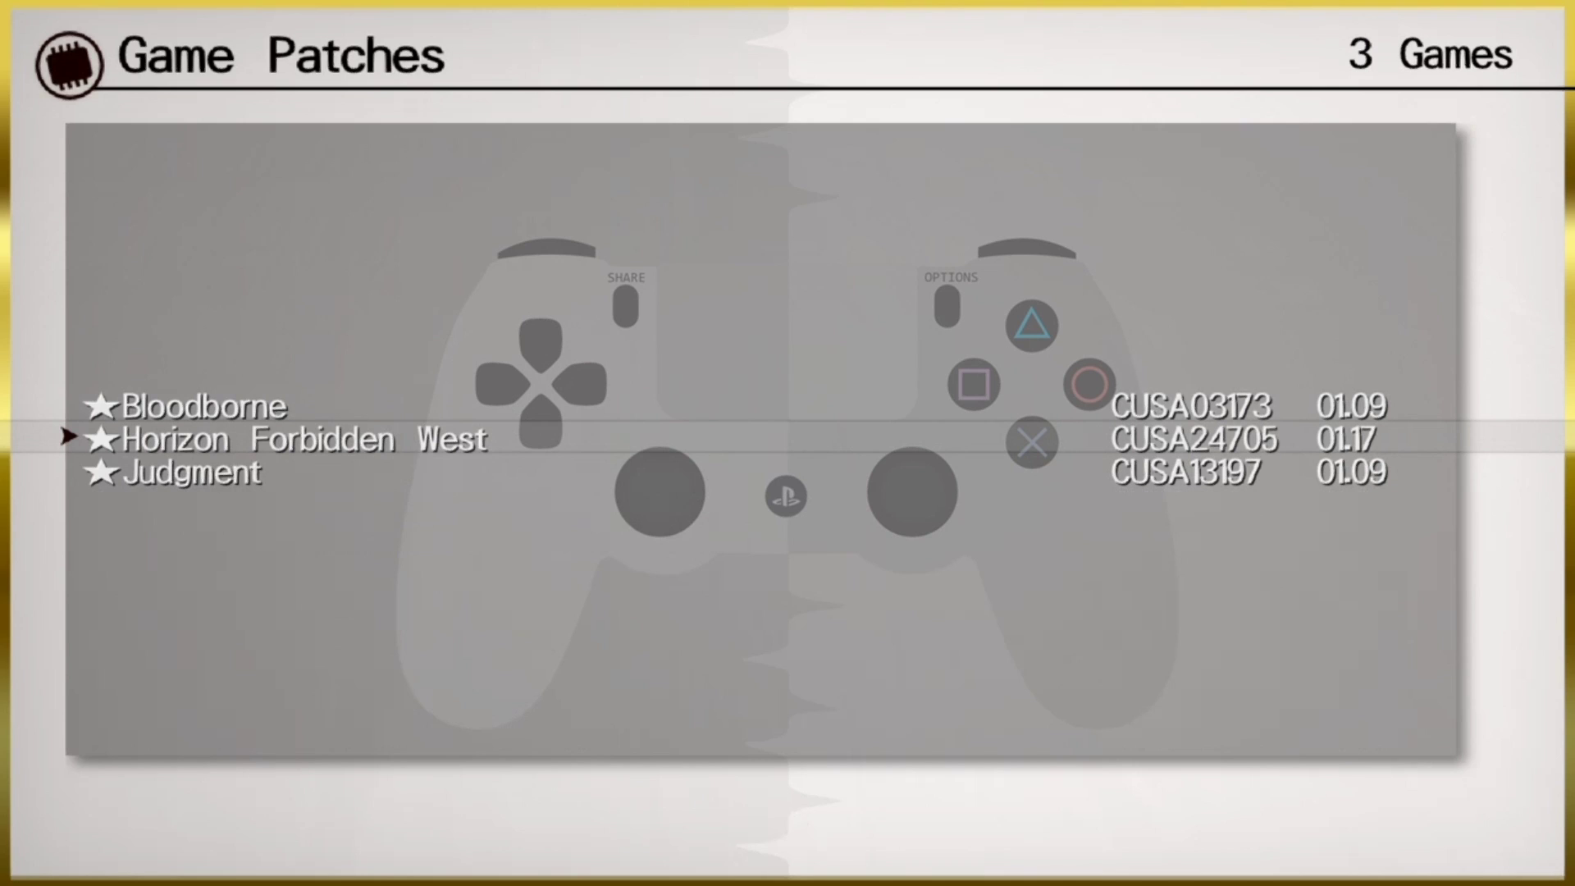
key(Up)
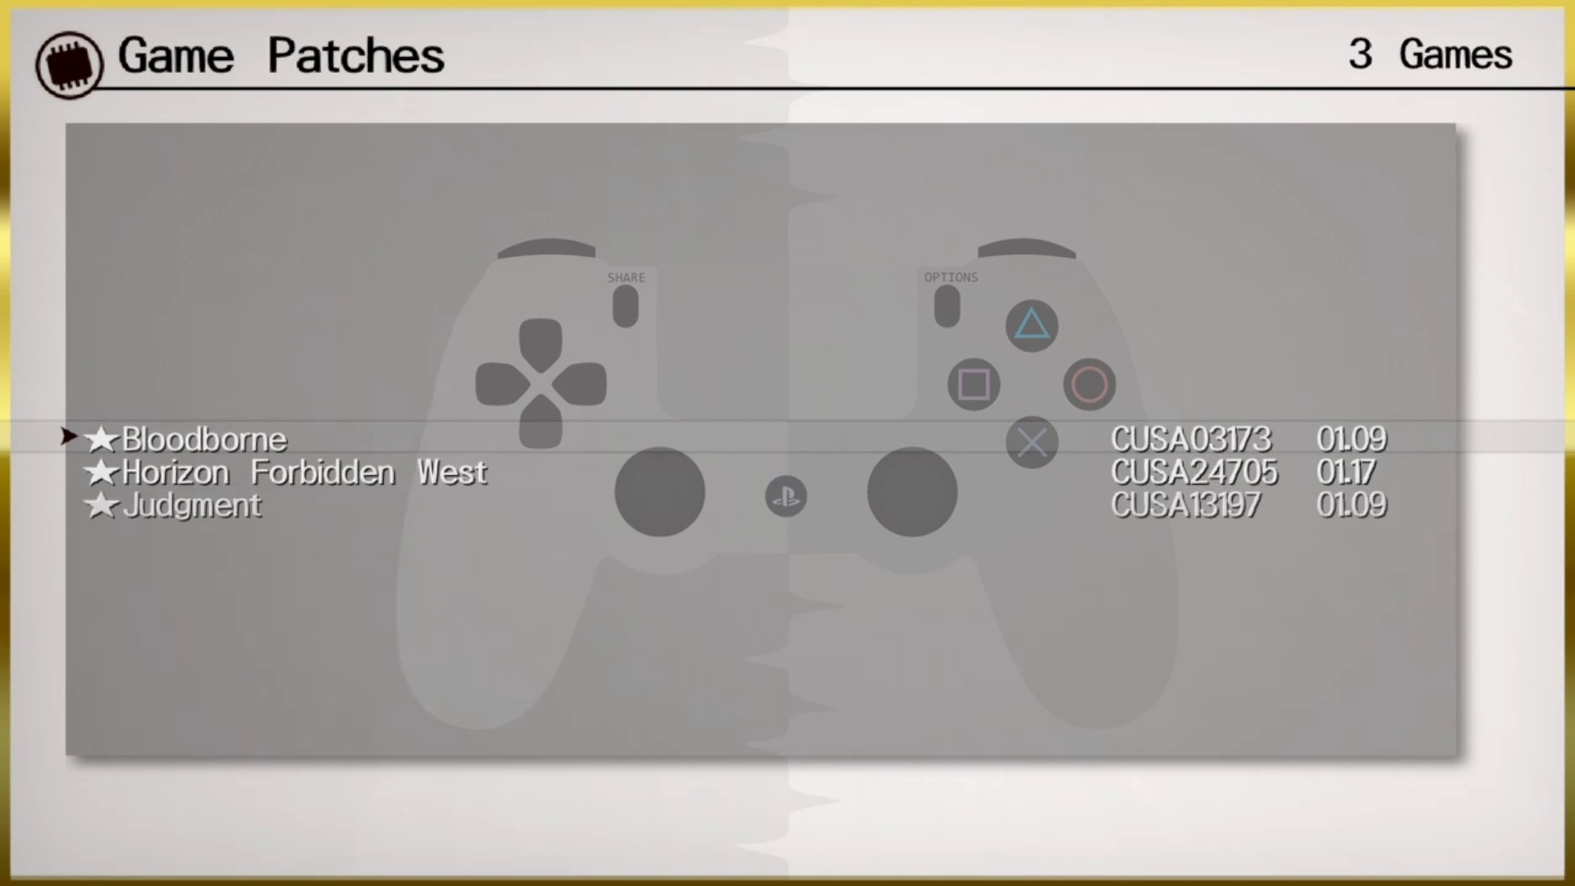
key(Return)
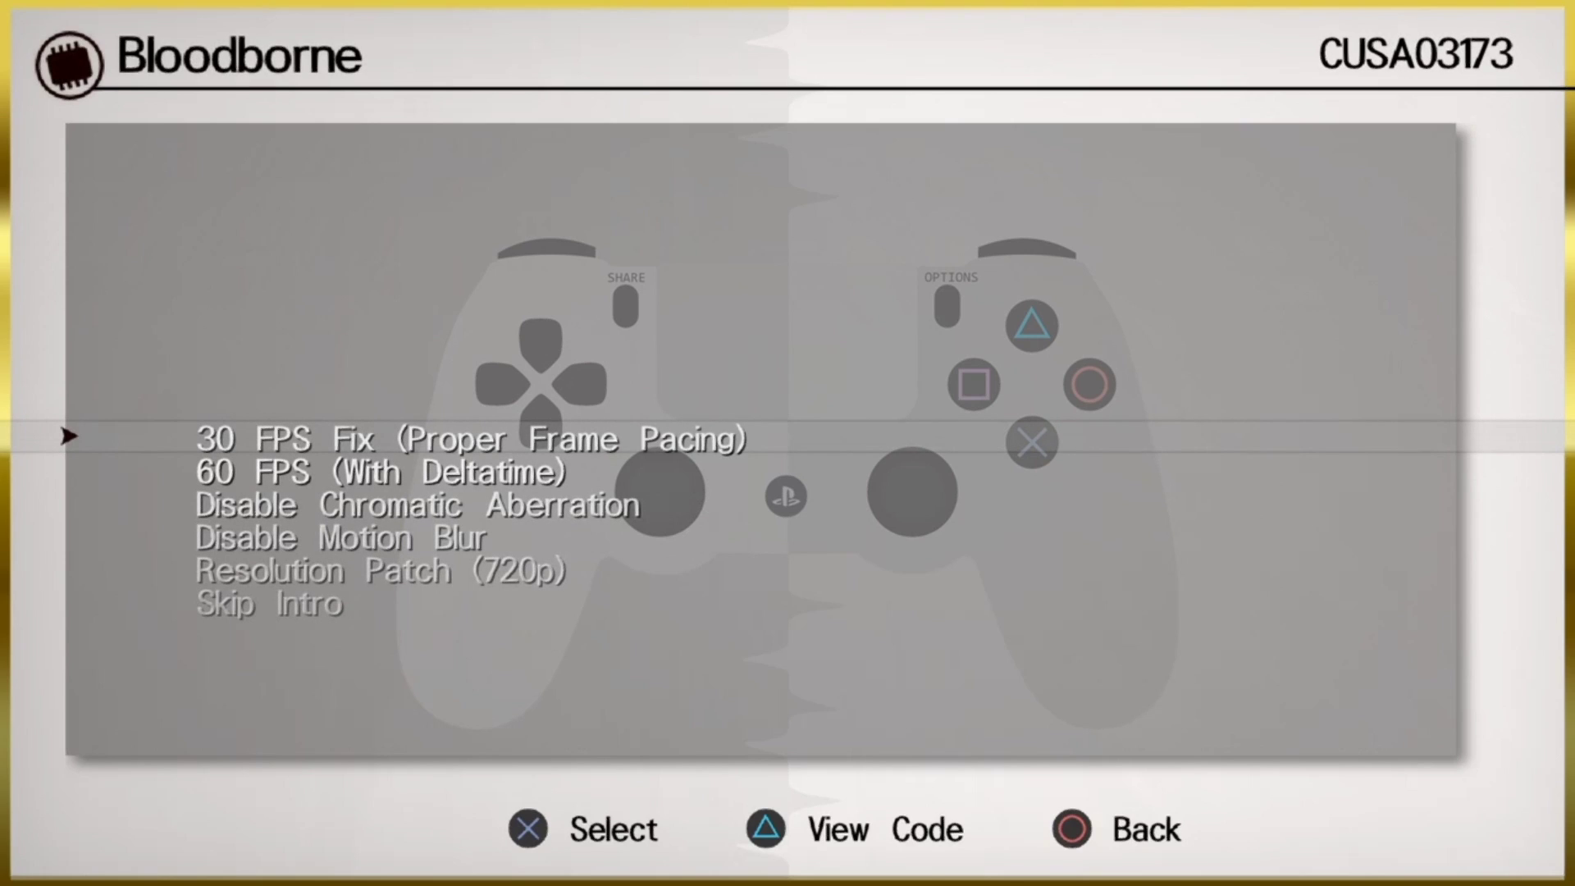
key(Down)
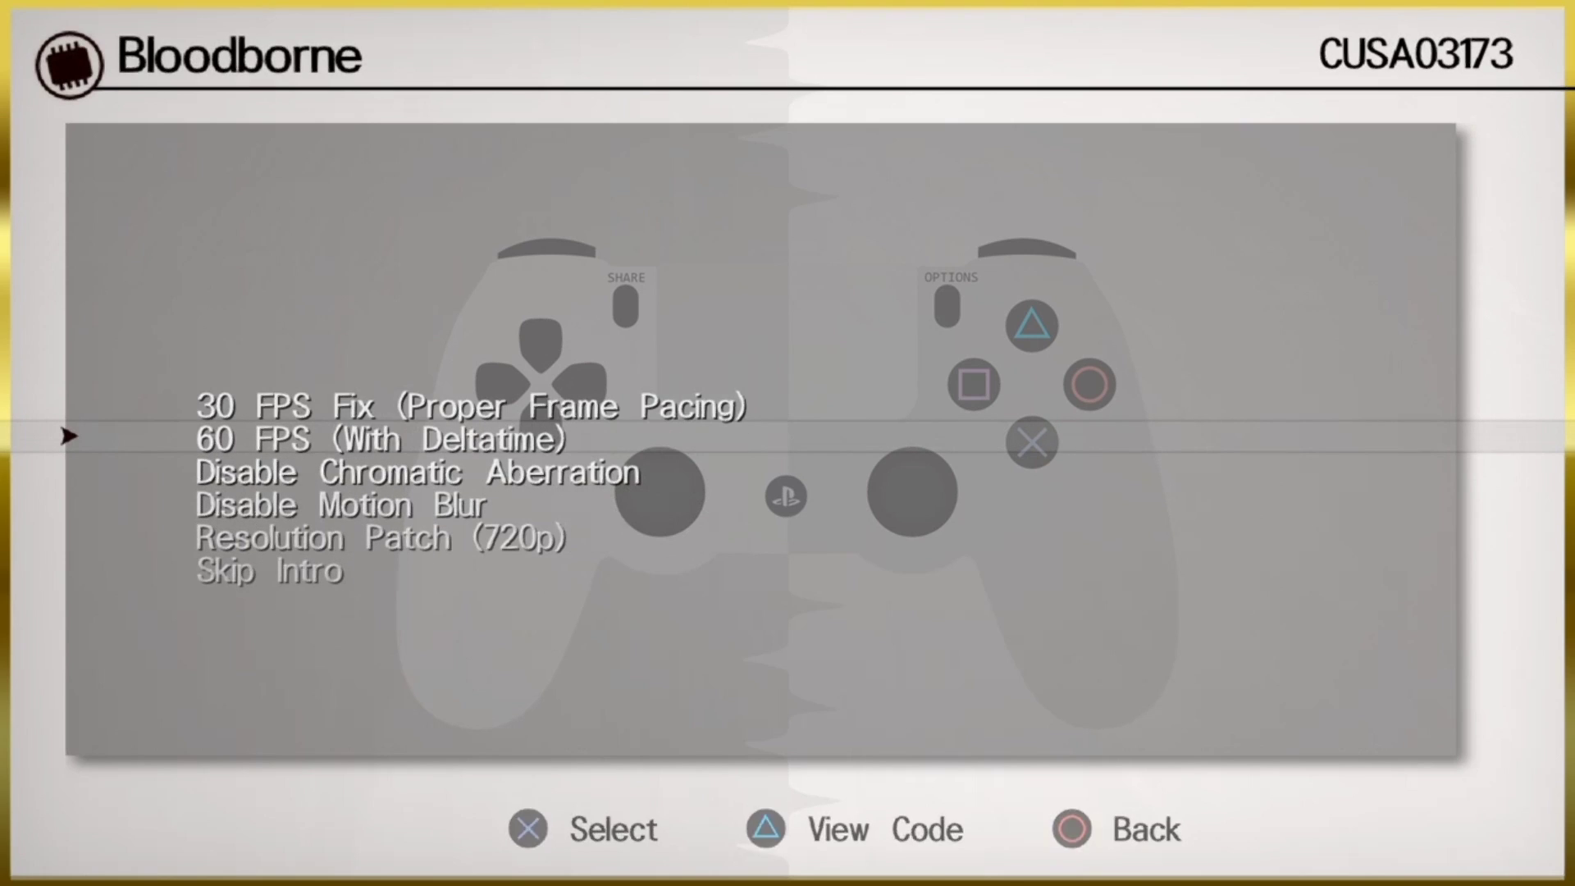
key(Return)
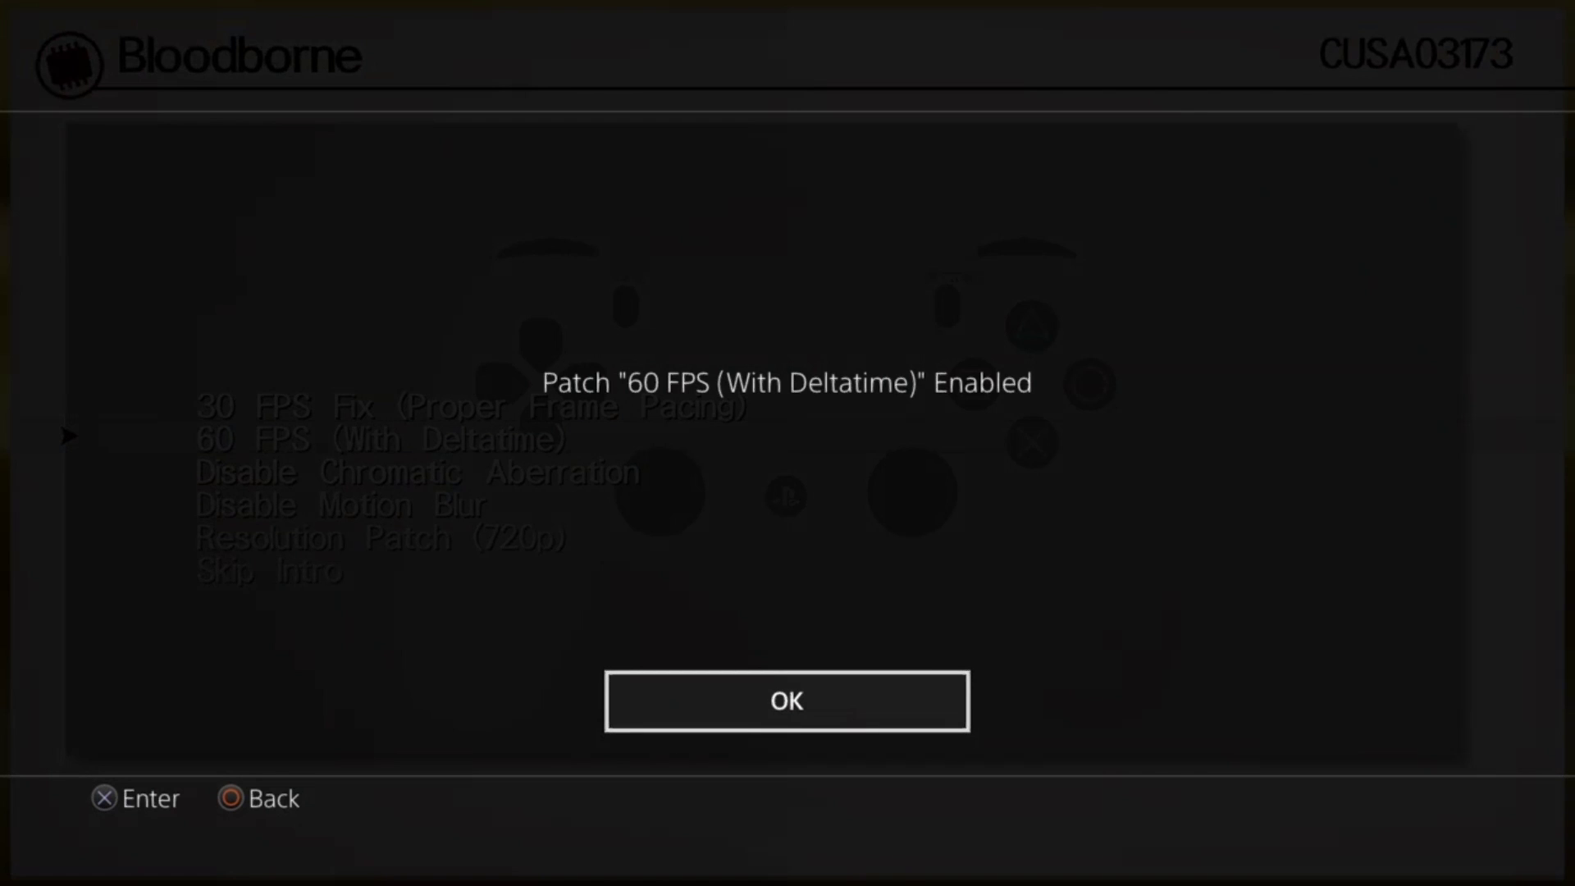
key(Return)
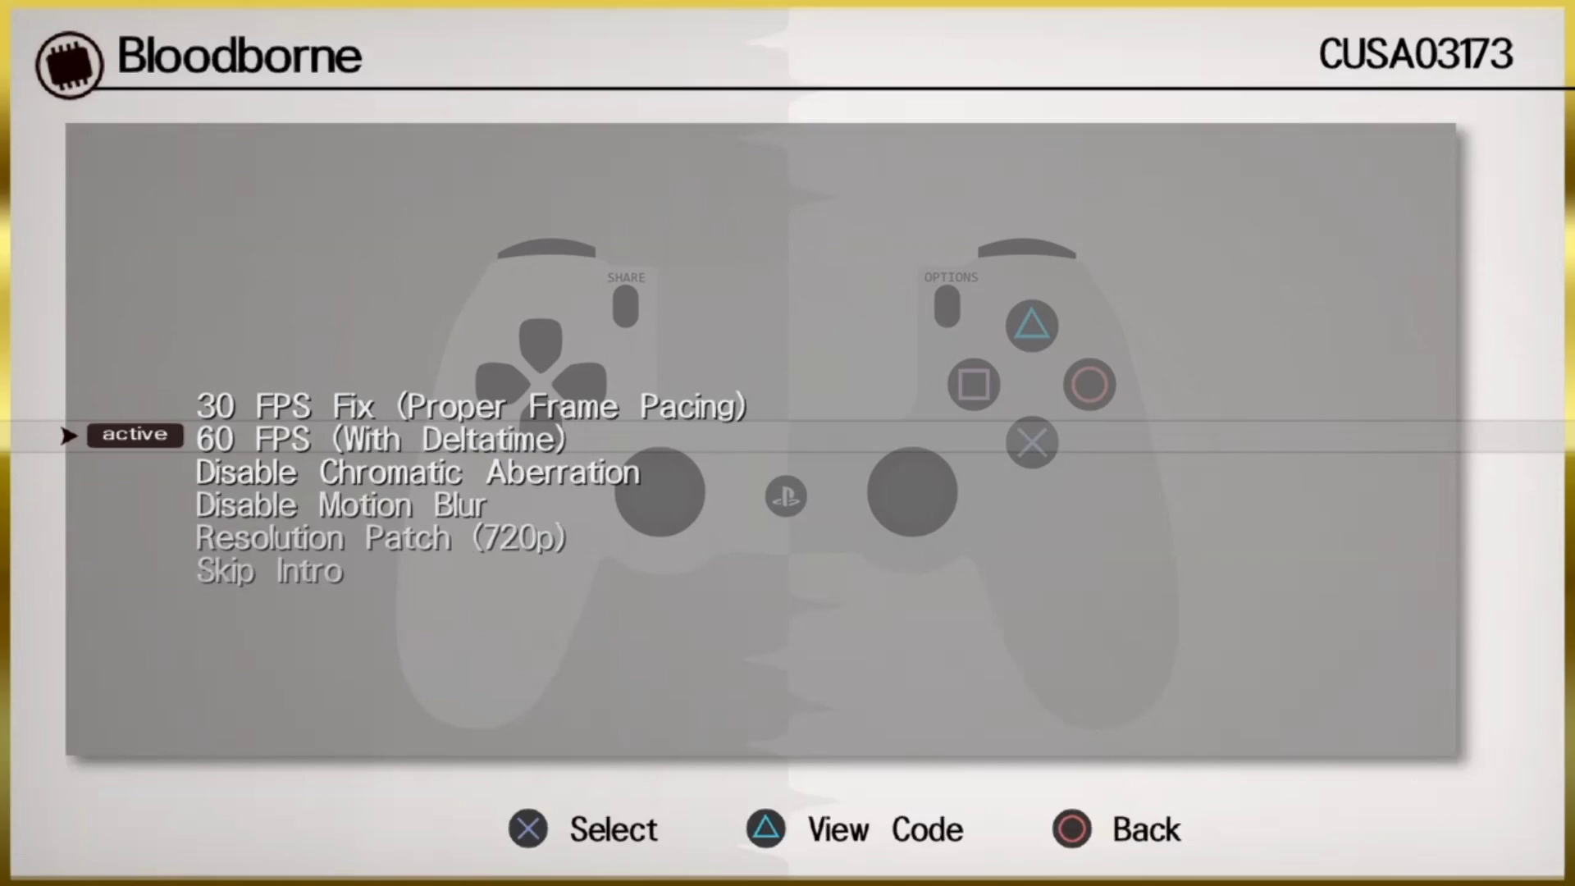
Step: Leave the Cheats Manager and start Bloodborne from the home screen
key(Escape)
key(Right)
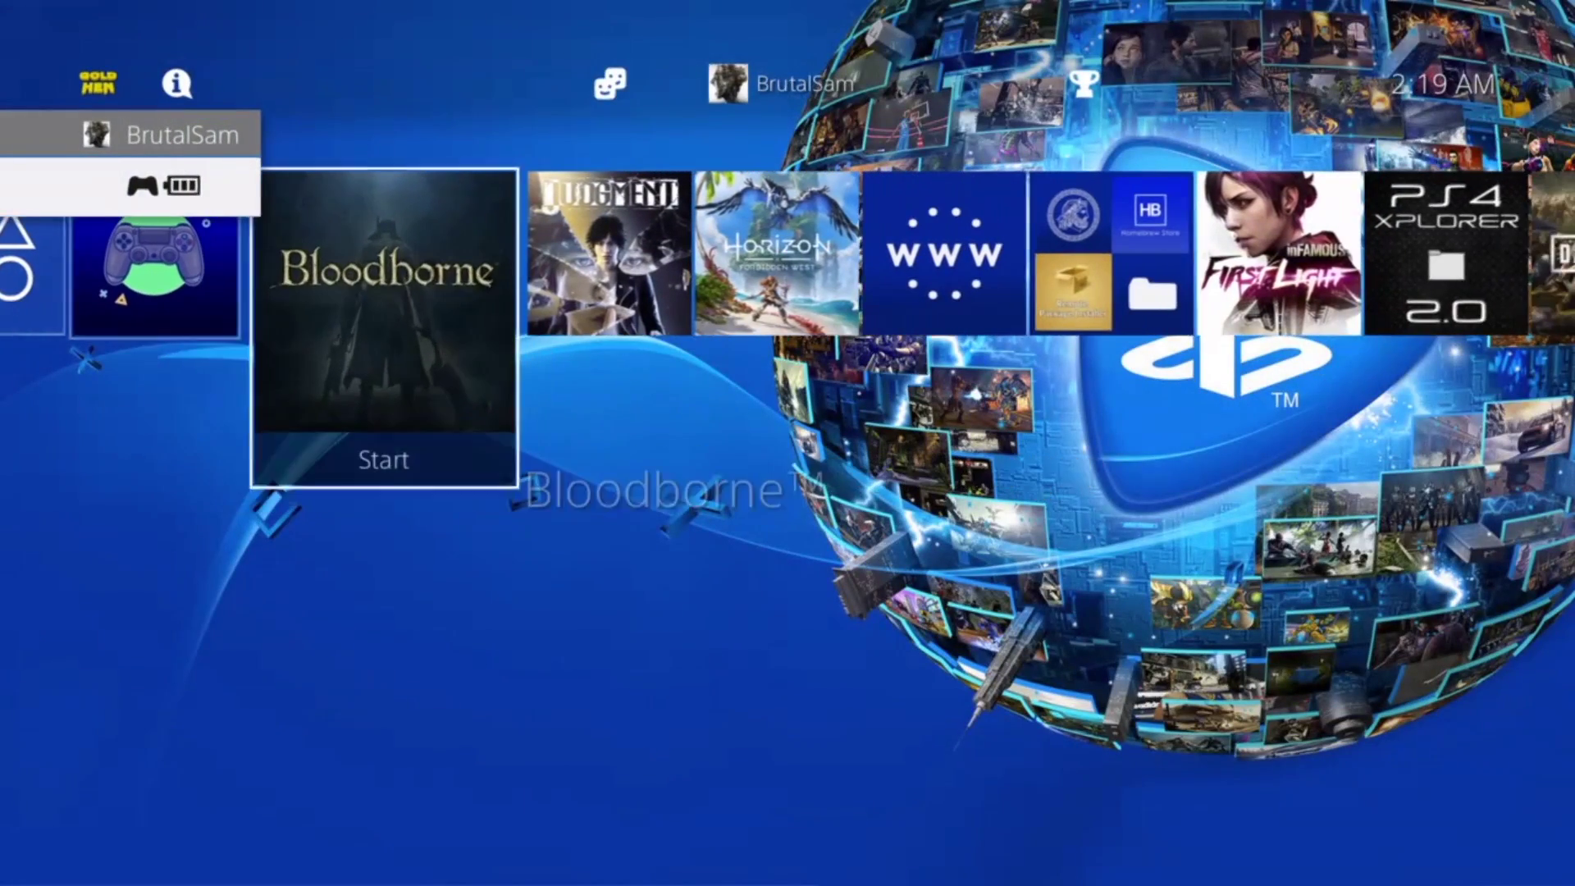
key(Return)
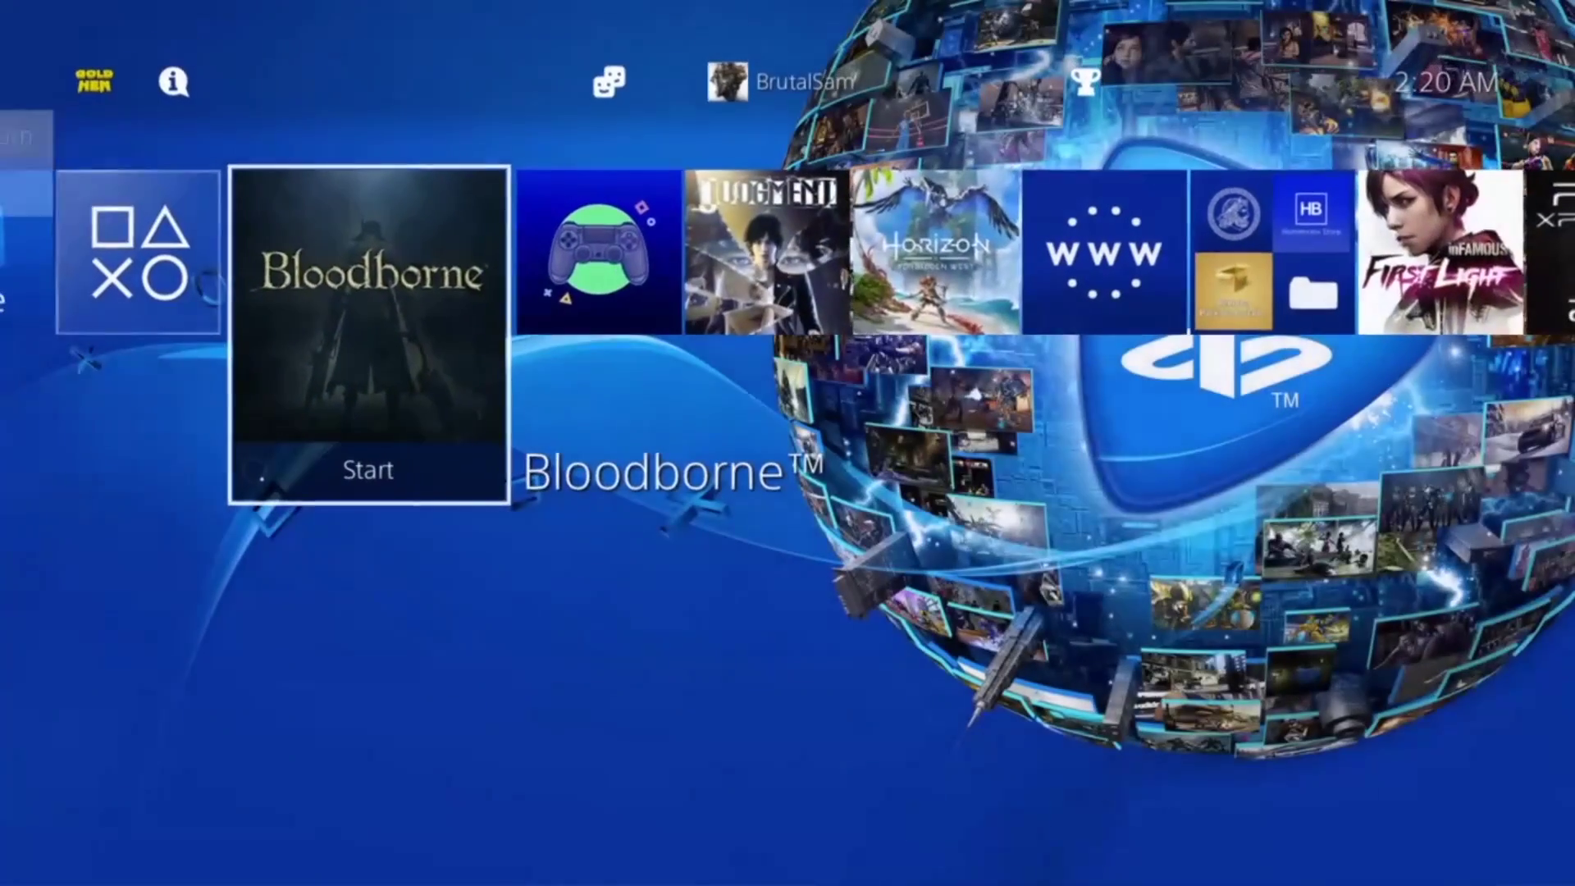
Step: Close the running Bloodborne application from the home screen
key(Menu)
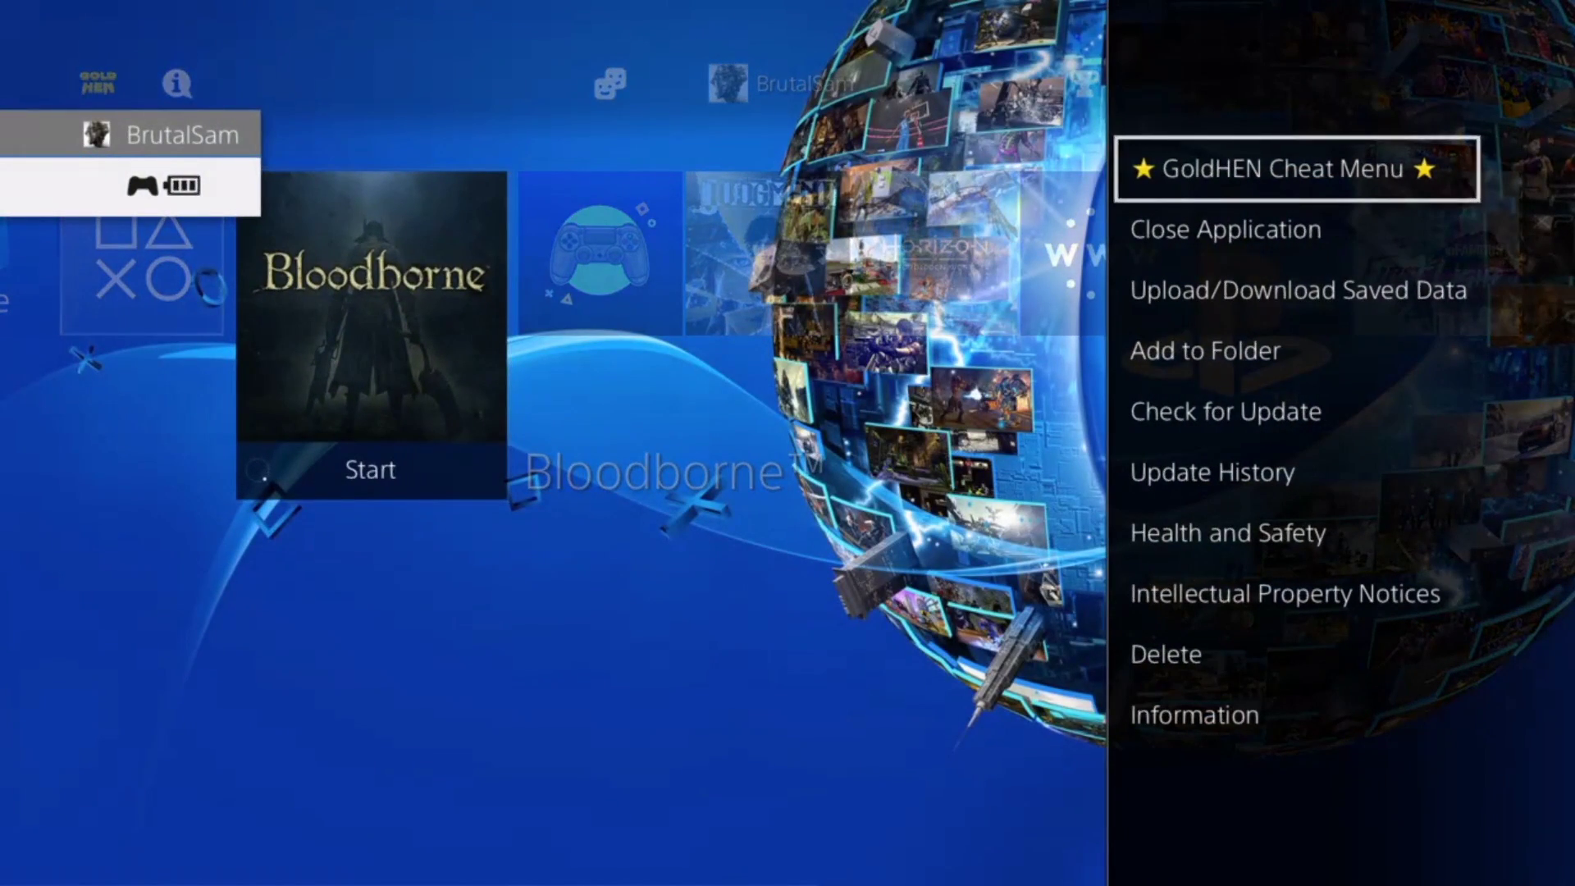
key(Down)
key(Return)
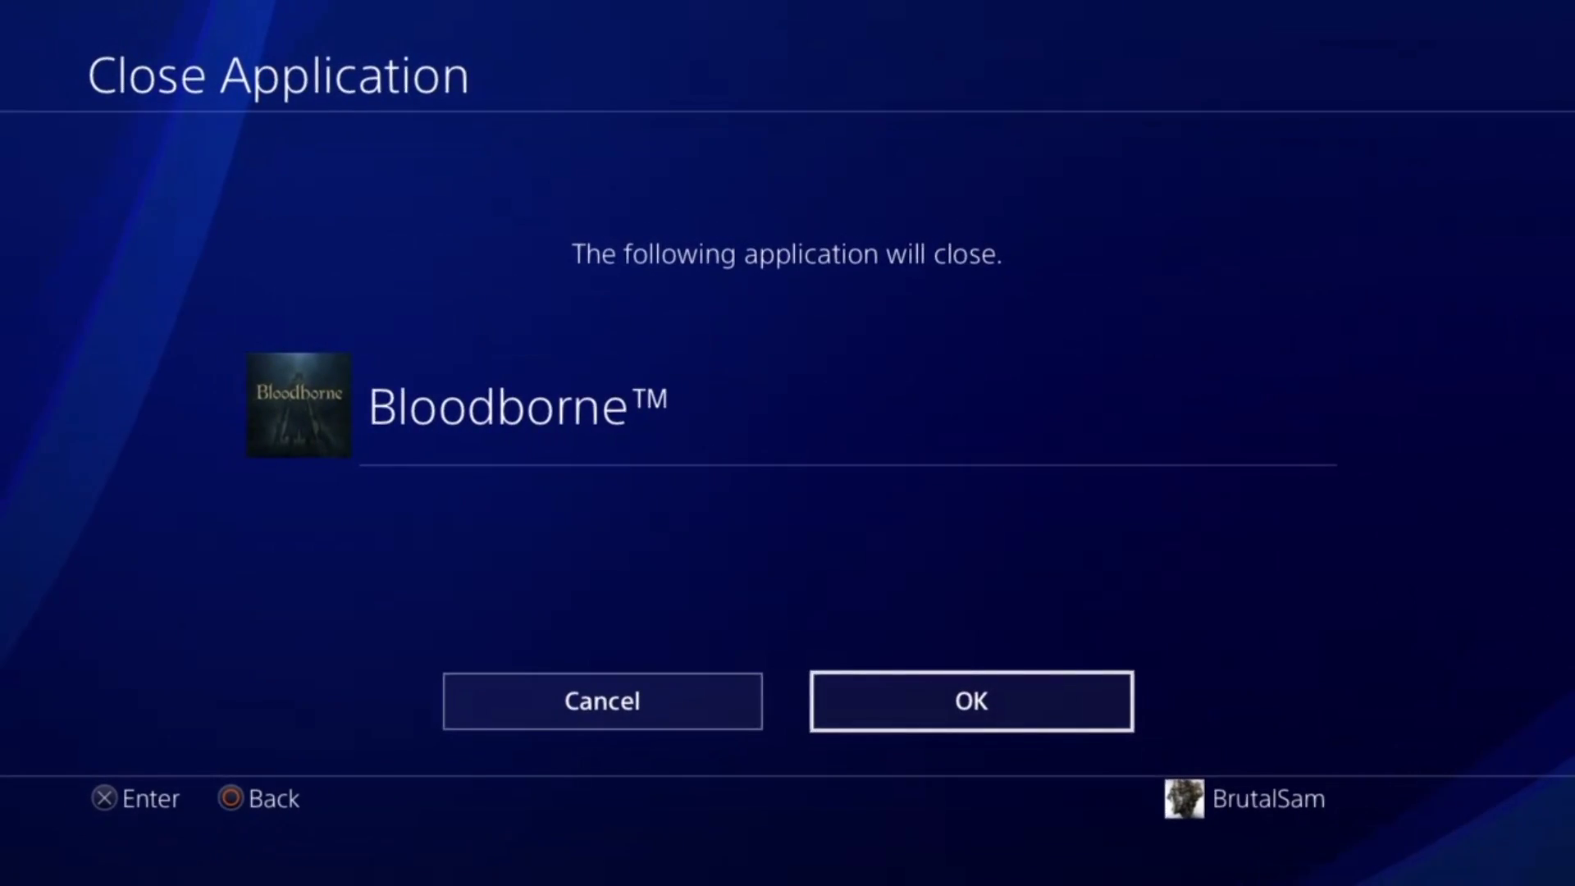
key(Return)
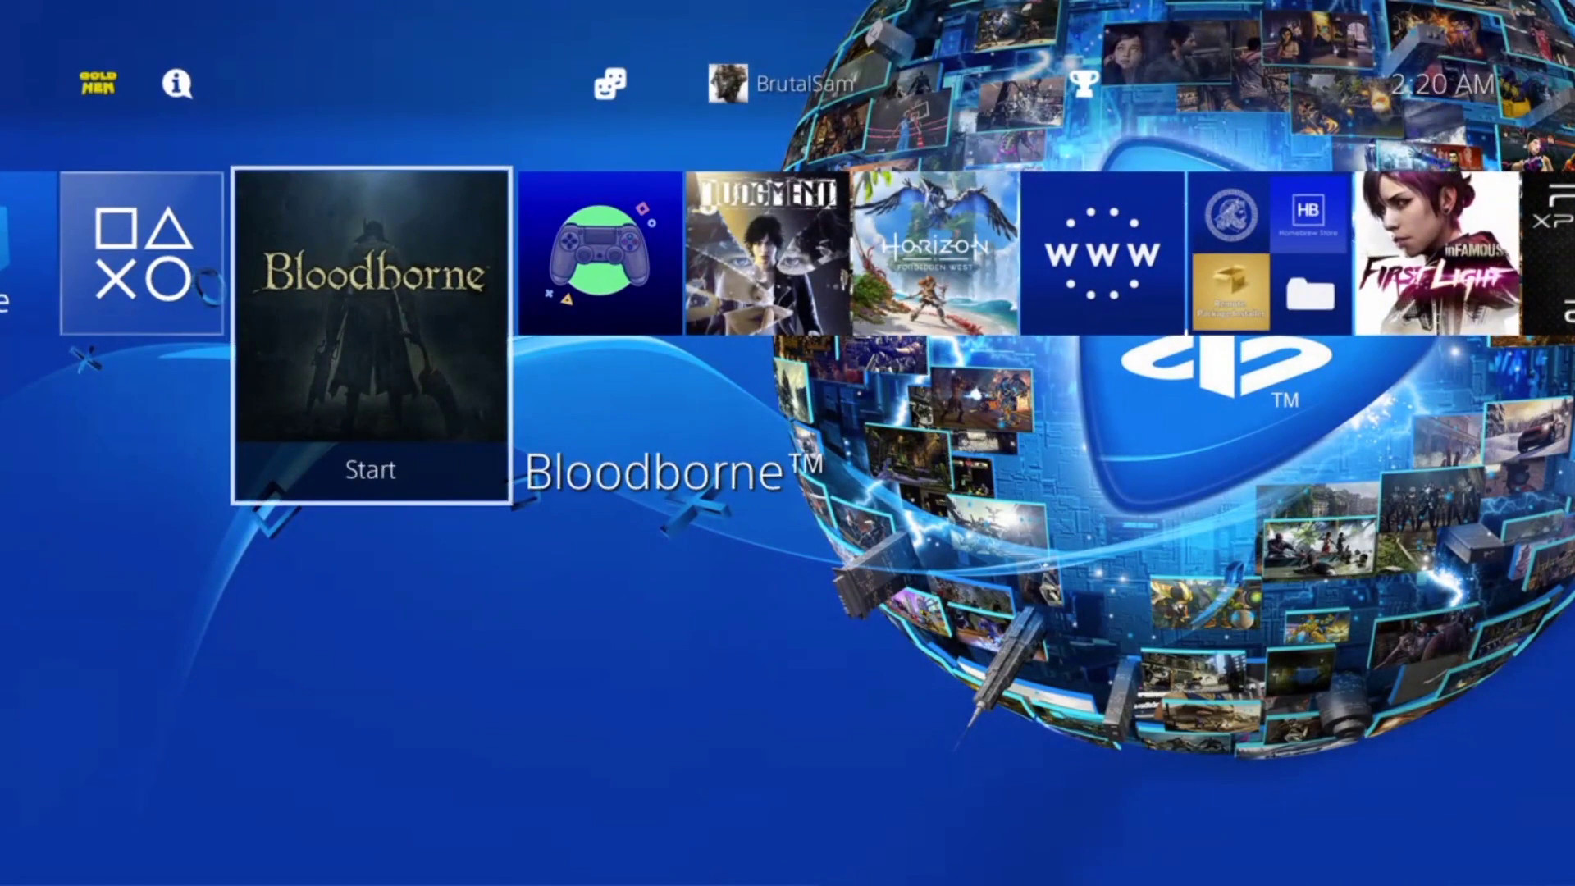
Step: Start GoldHEN Cheats Manager and enable the "Skip Intro" patch for Bloodborne CUSA03173
key(Right)
key(Return)
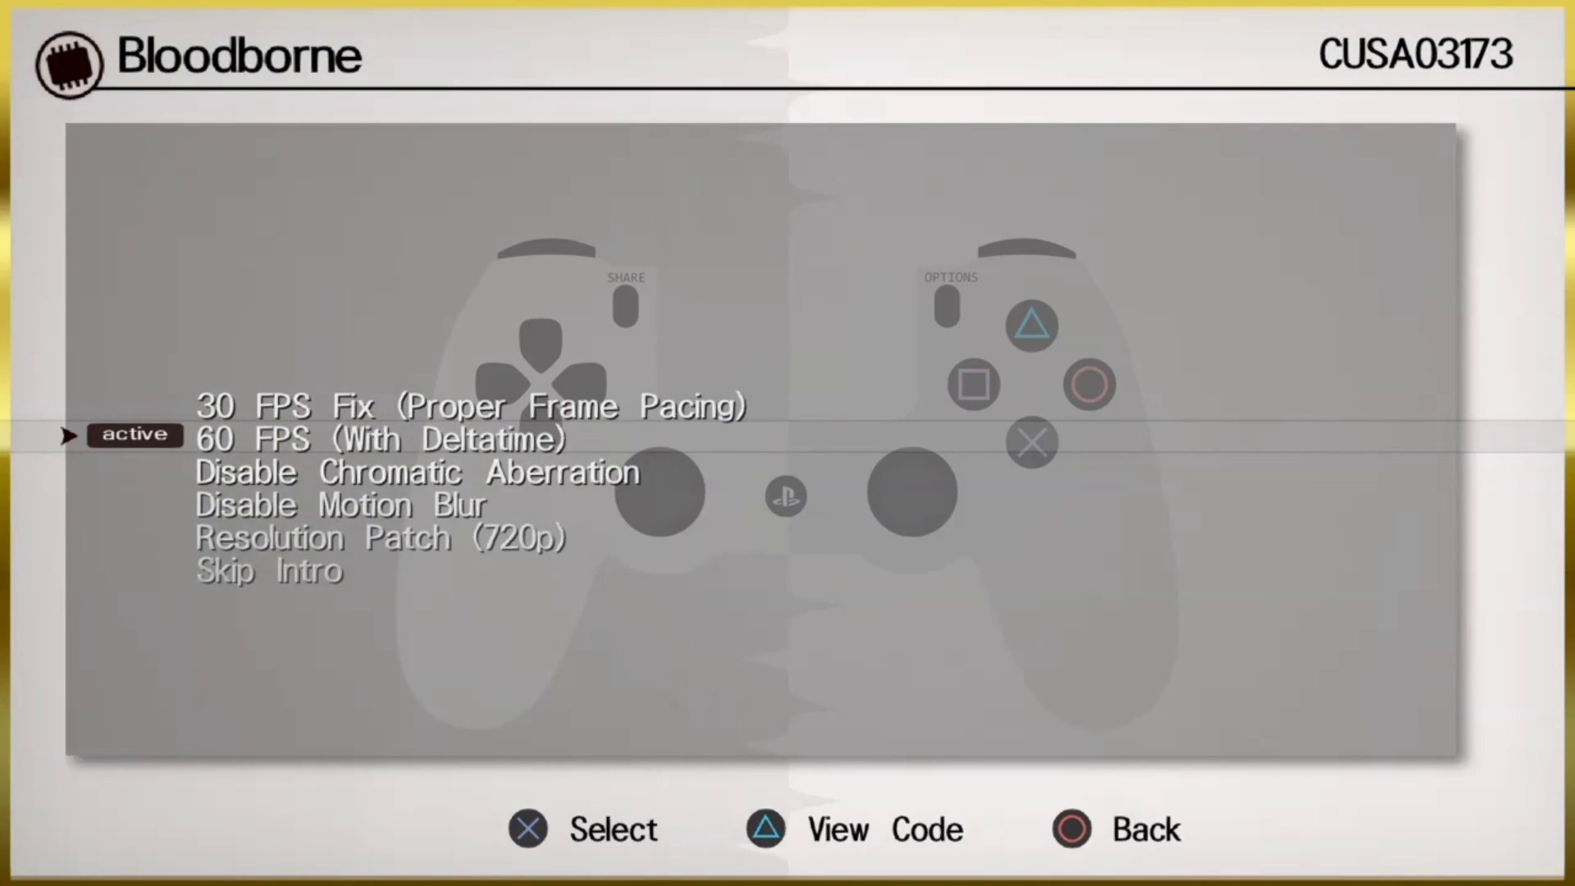
key(Down)
key(Down)
key(Down)
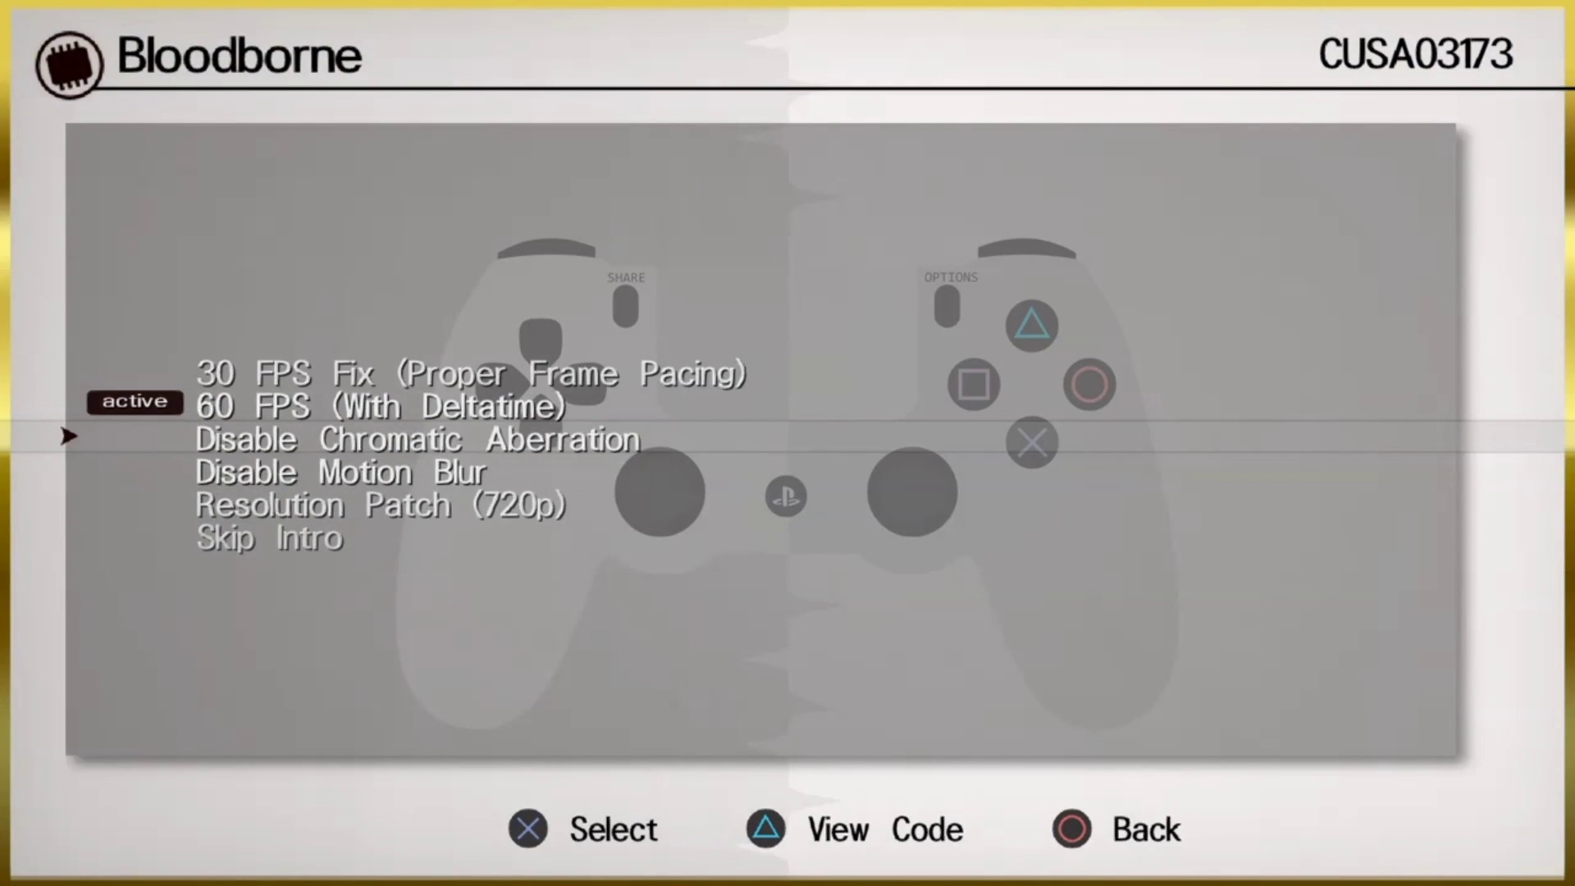
key(Down)
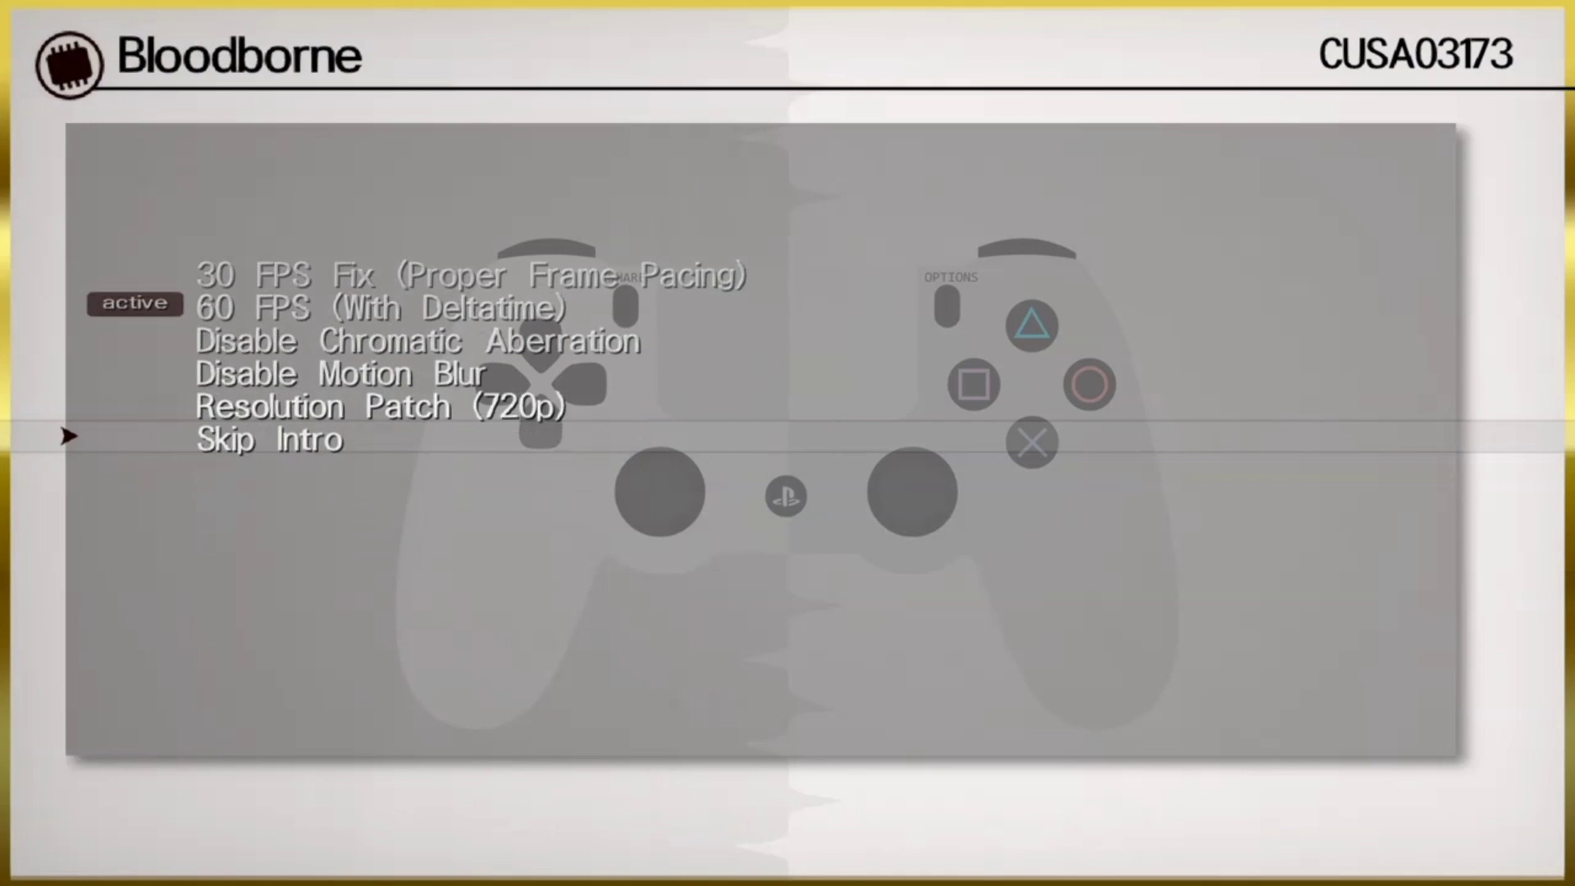
key(Return)
key(Return)
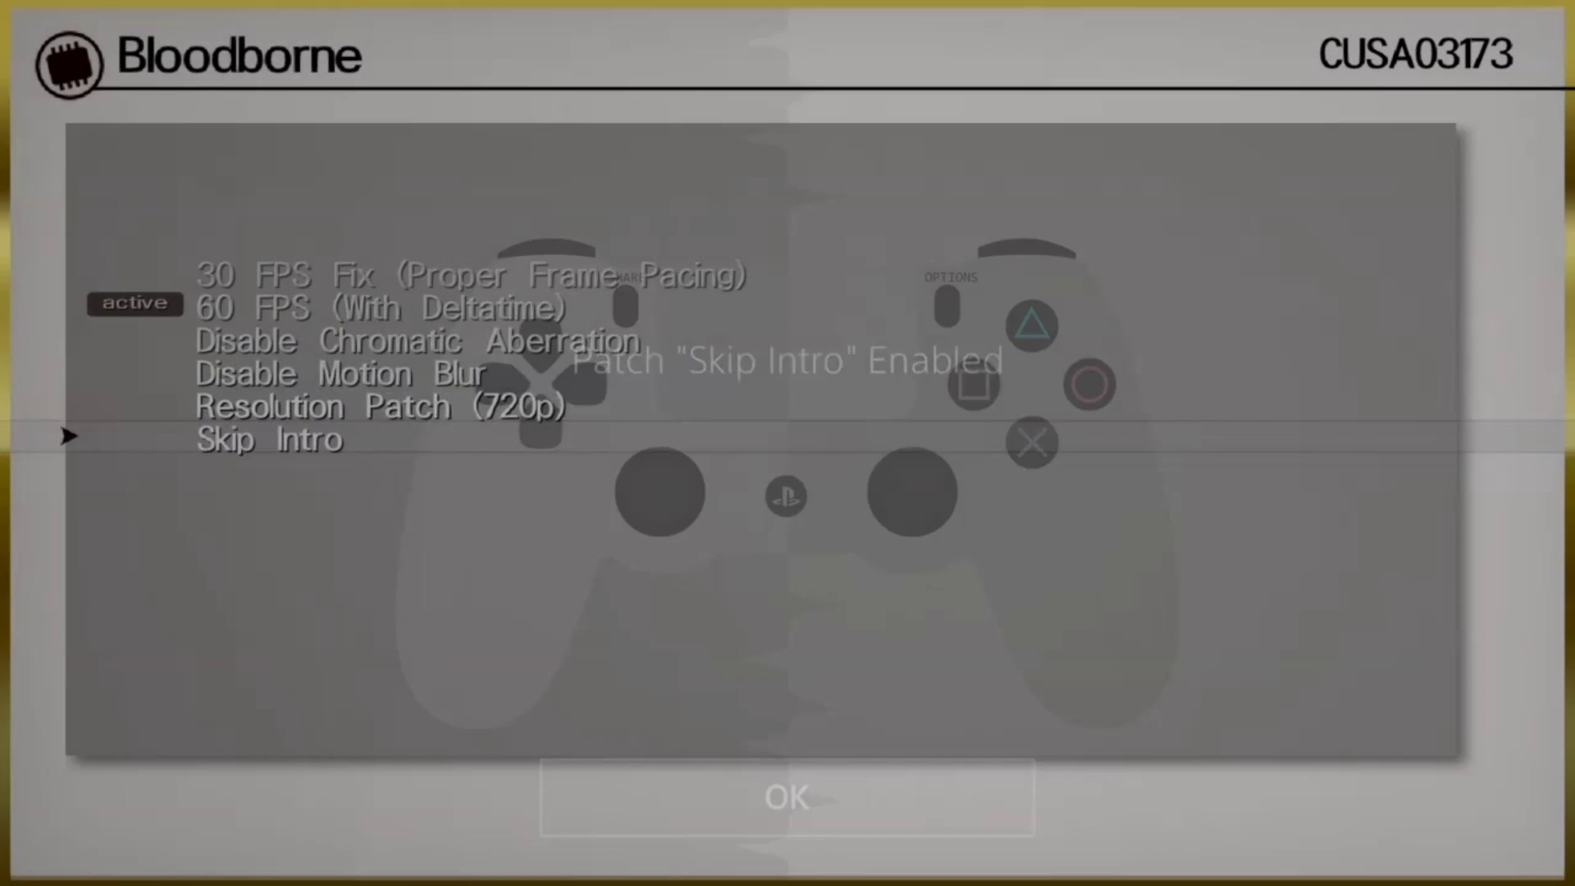
Step: Enable the "Disable Motion Blur" patch for Bloodborne and return to the home screen
key(Up)
key(Up)
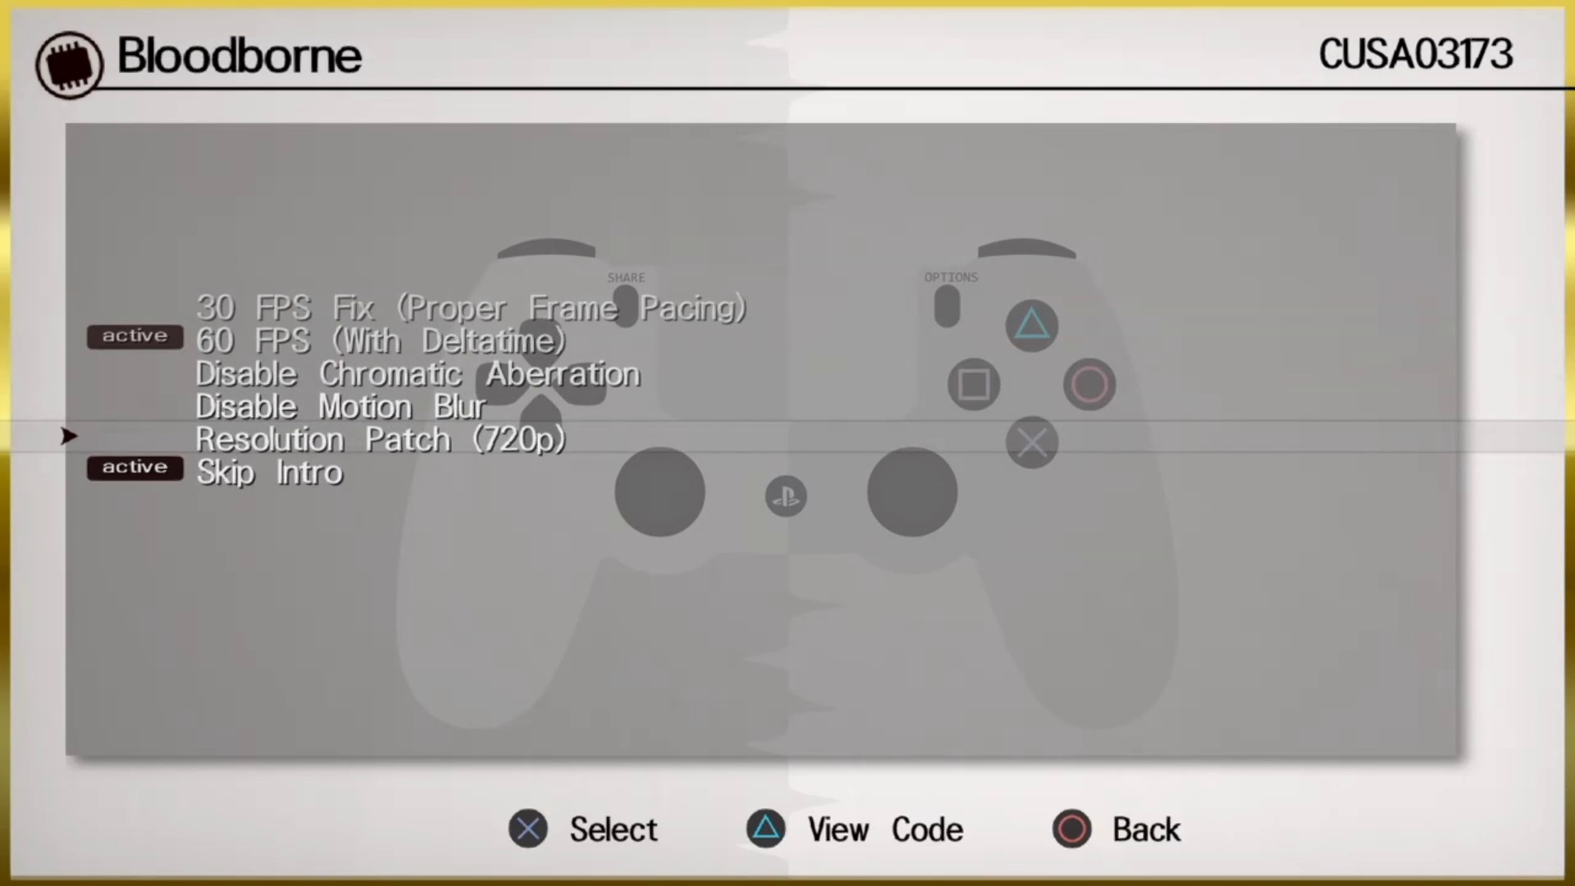
key(Return)
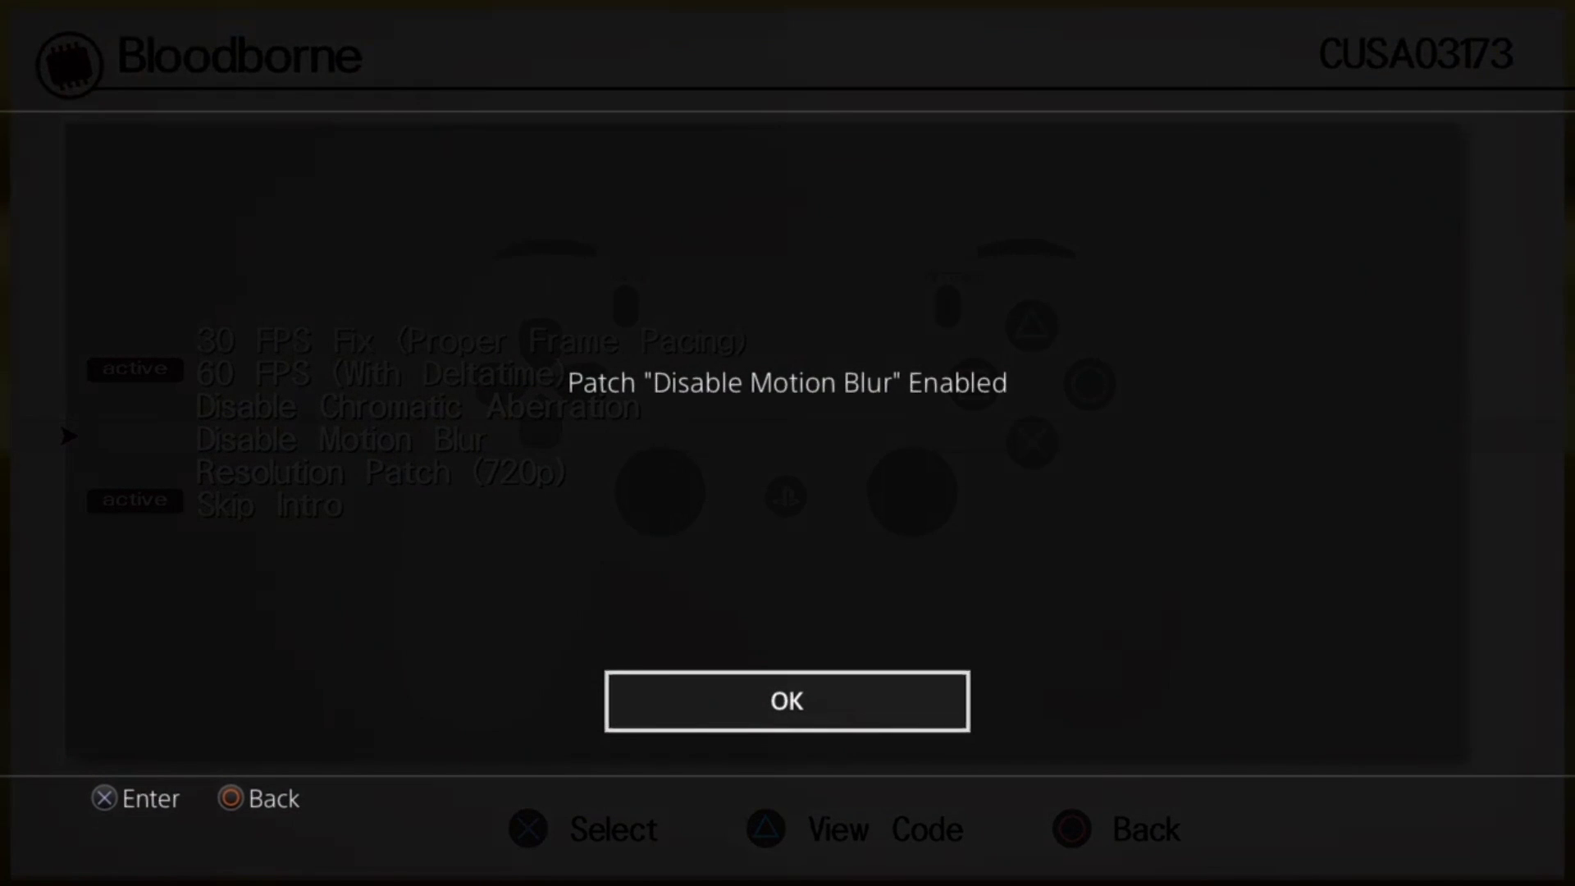
key(Return)
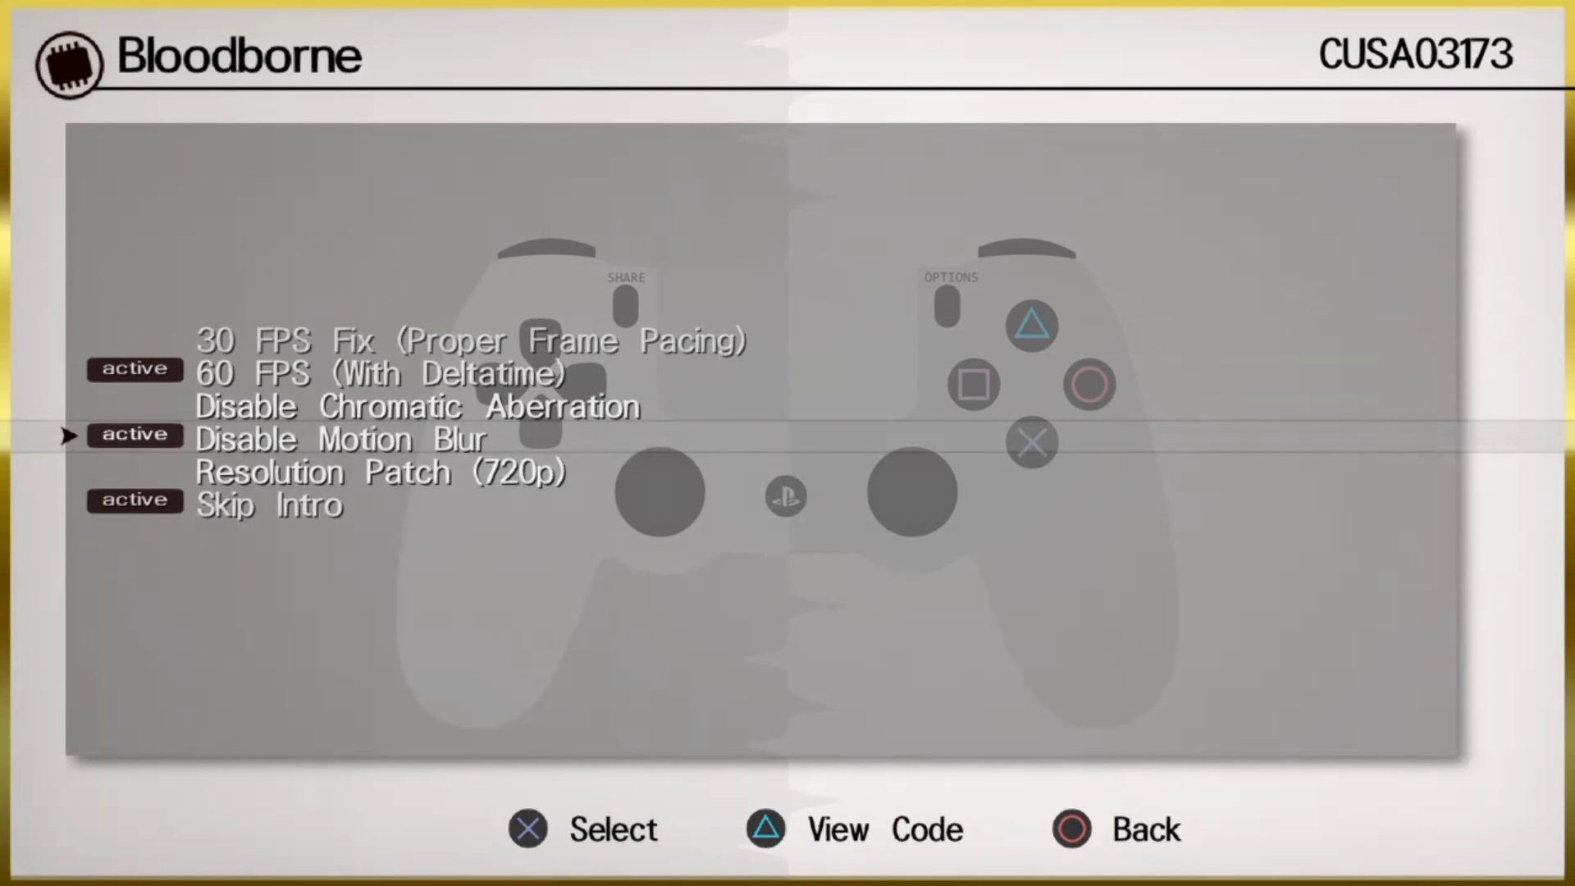
key(Up)
key(Up)
key(Down)
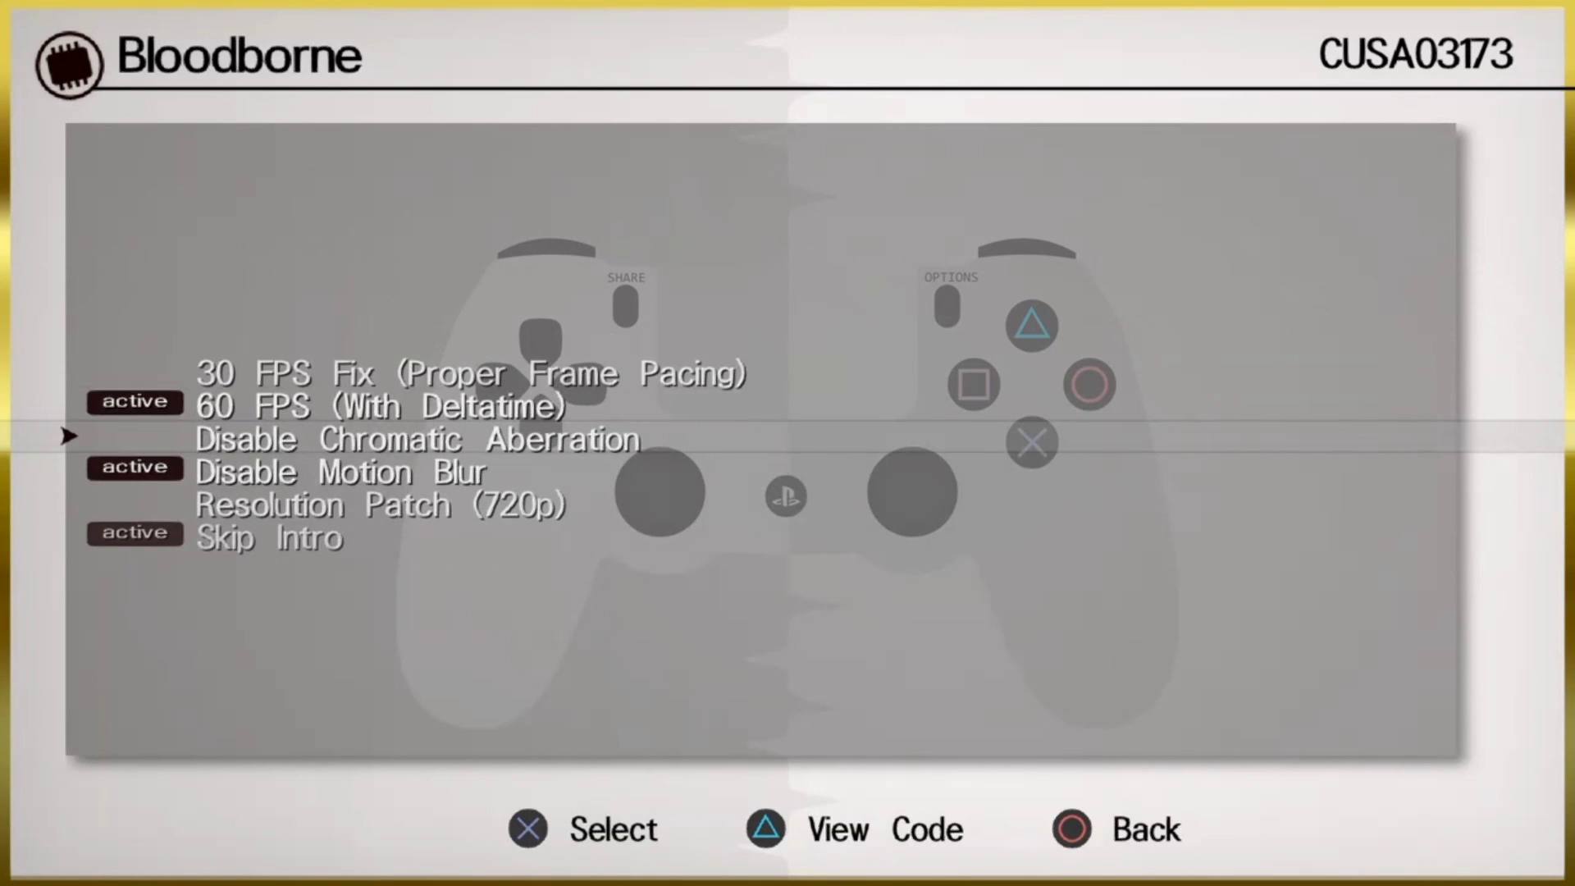
key(Escape)
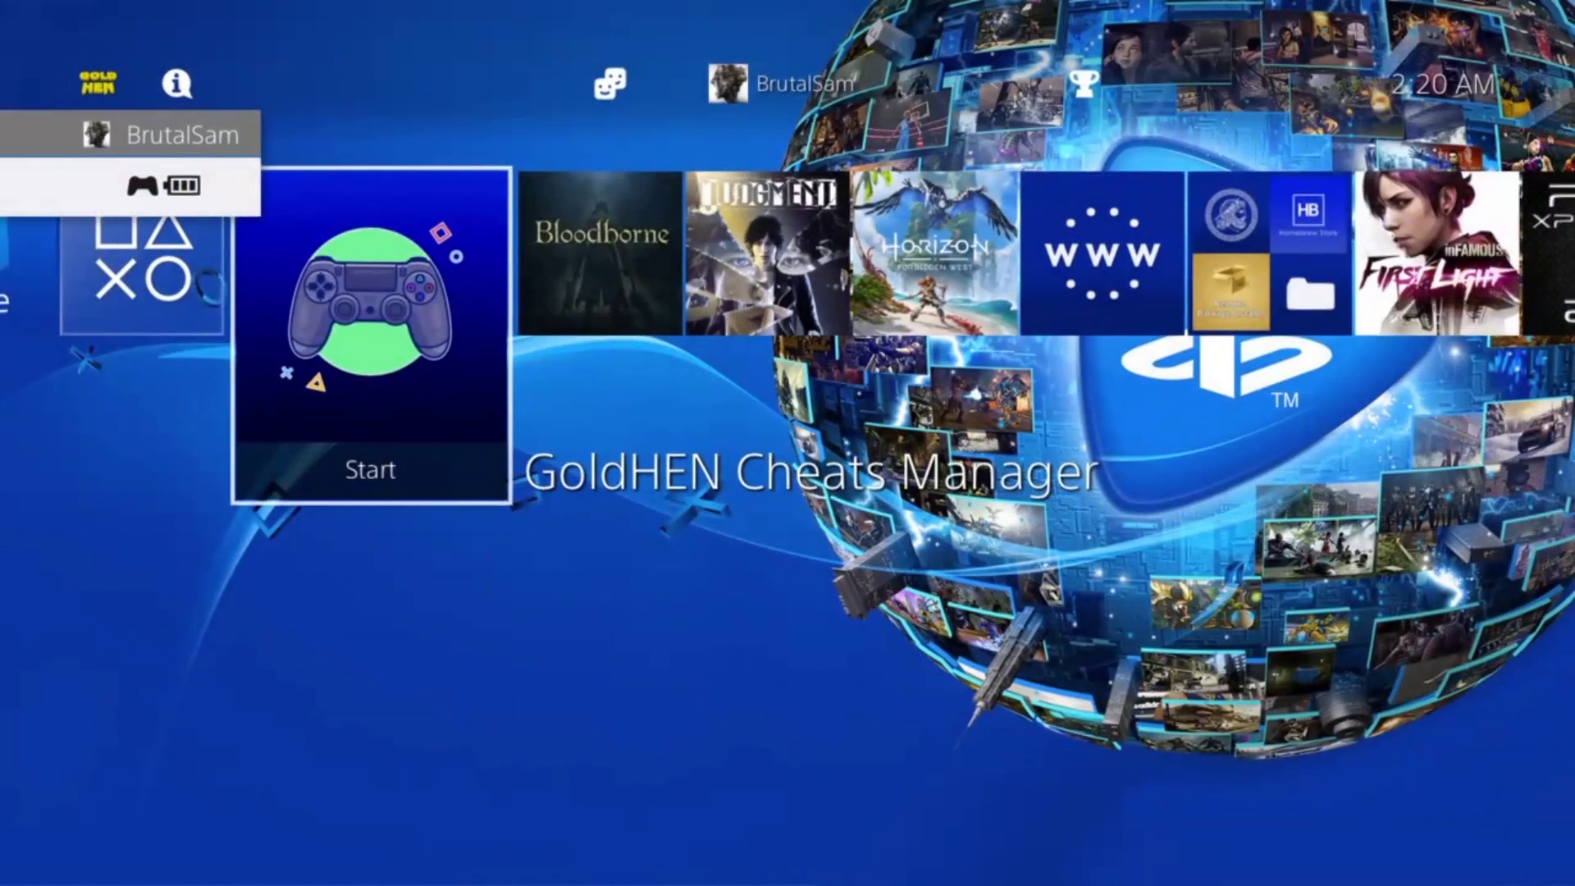
Step: Start Bloodborne from the home screen and choose Play Offline on its title screen
key(Right)
key(Return)
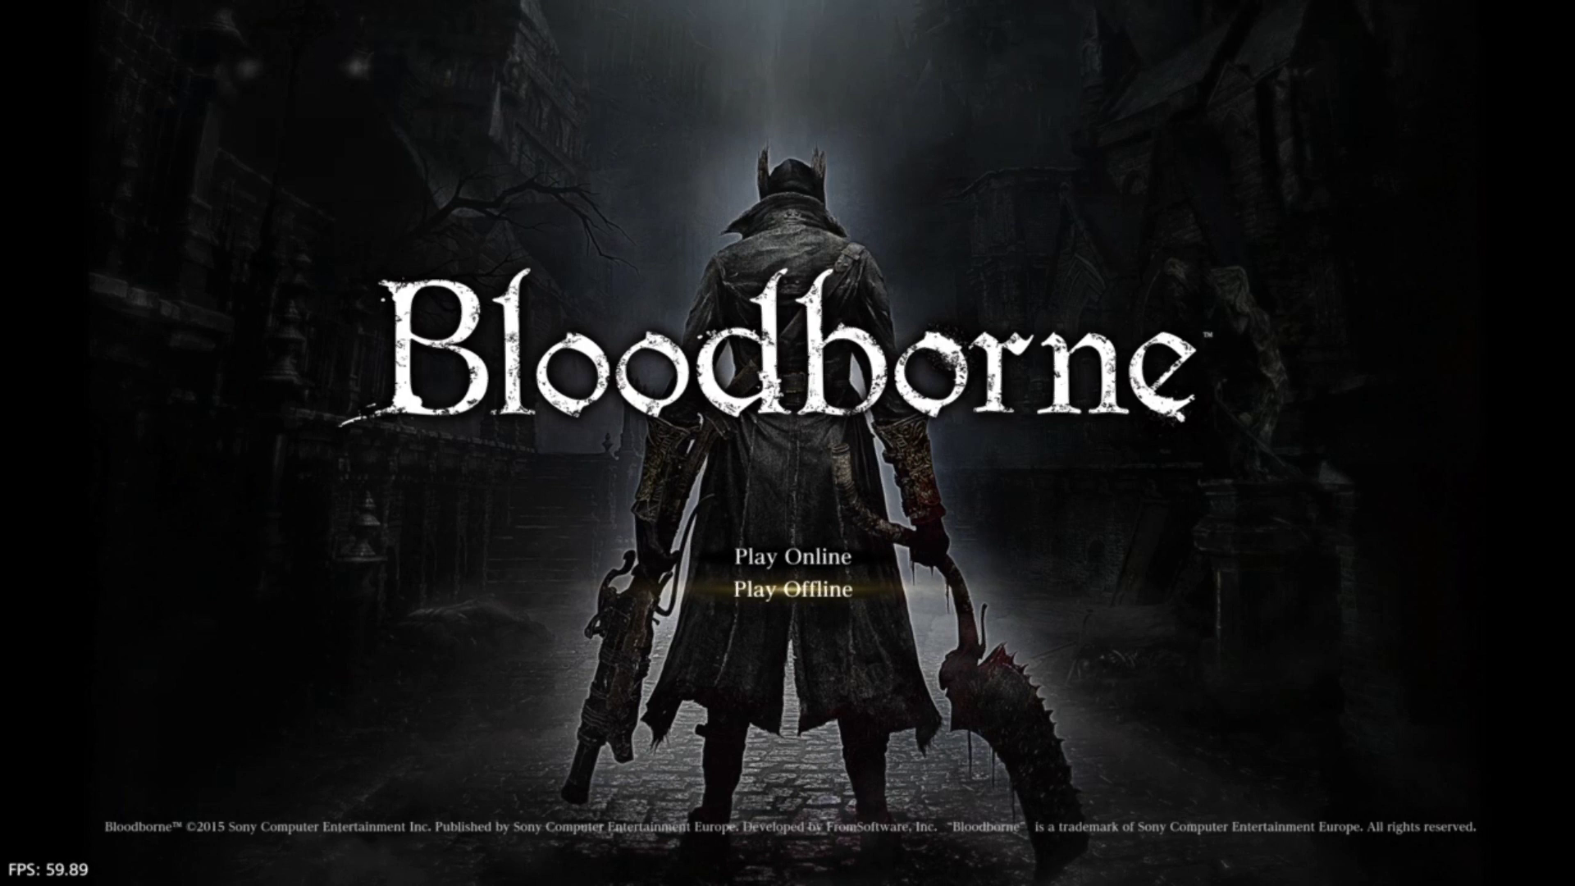
key(Return)
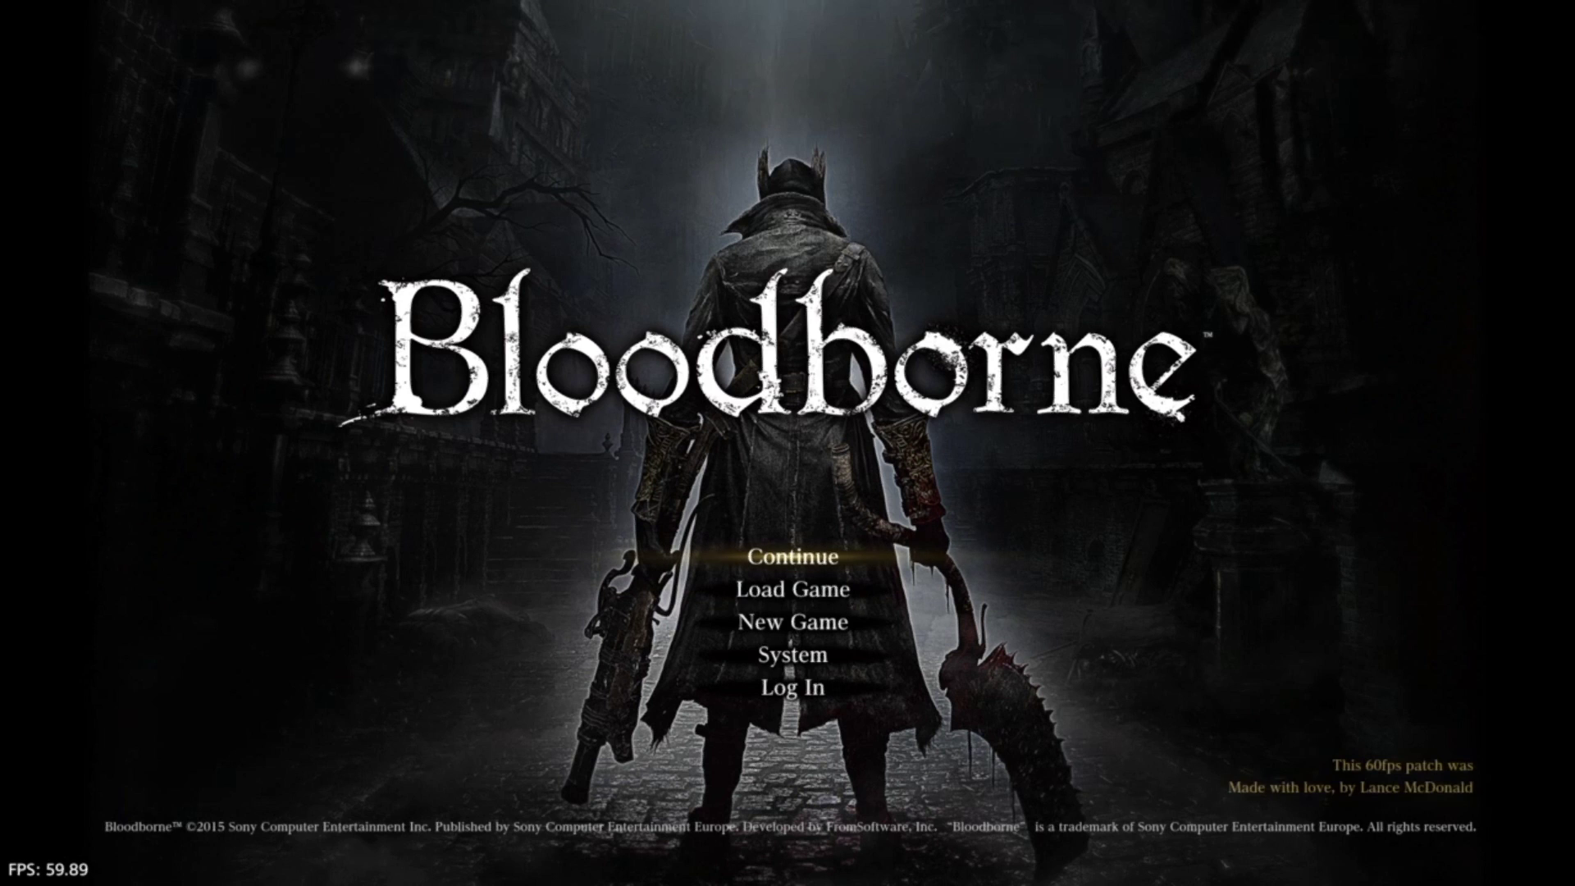